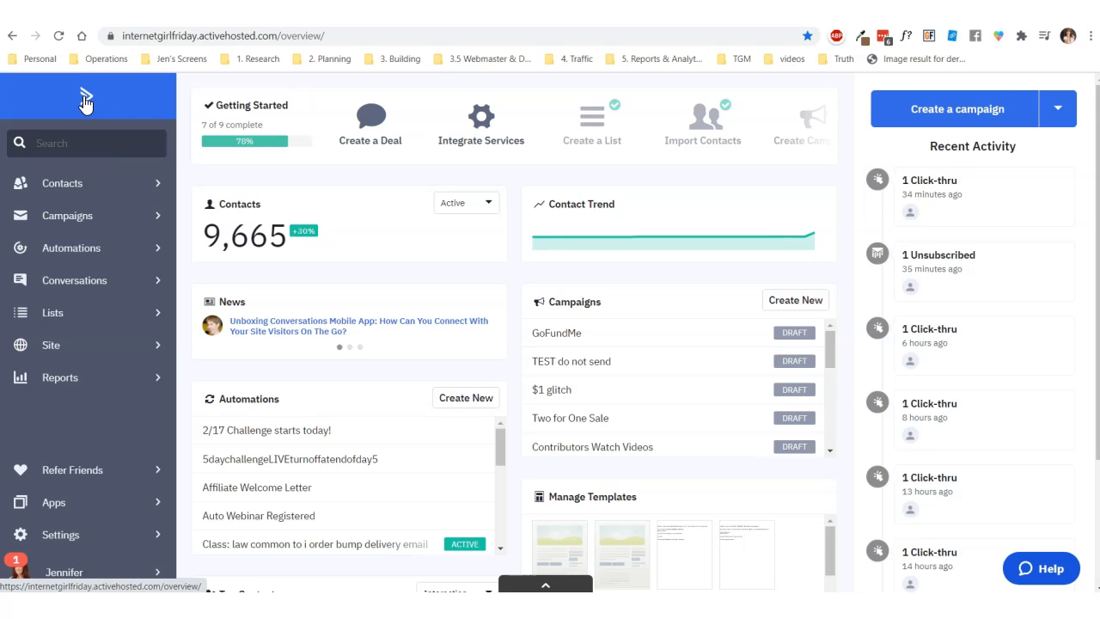
Go to the campaigns area and start creating a new campaign
click(58, 219)
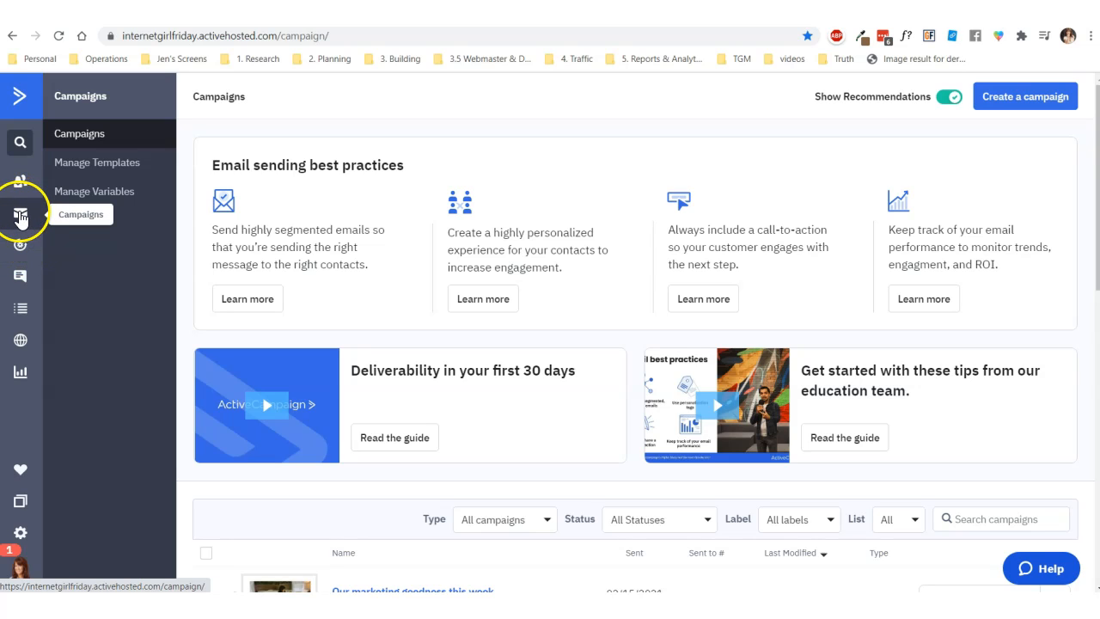
click(20, 217)
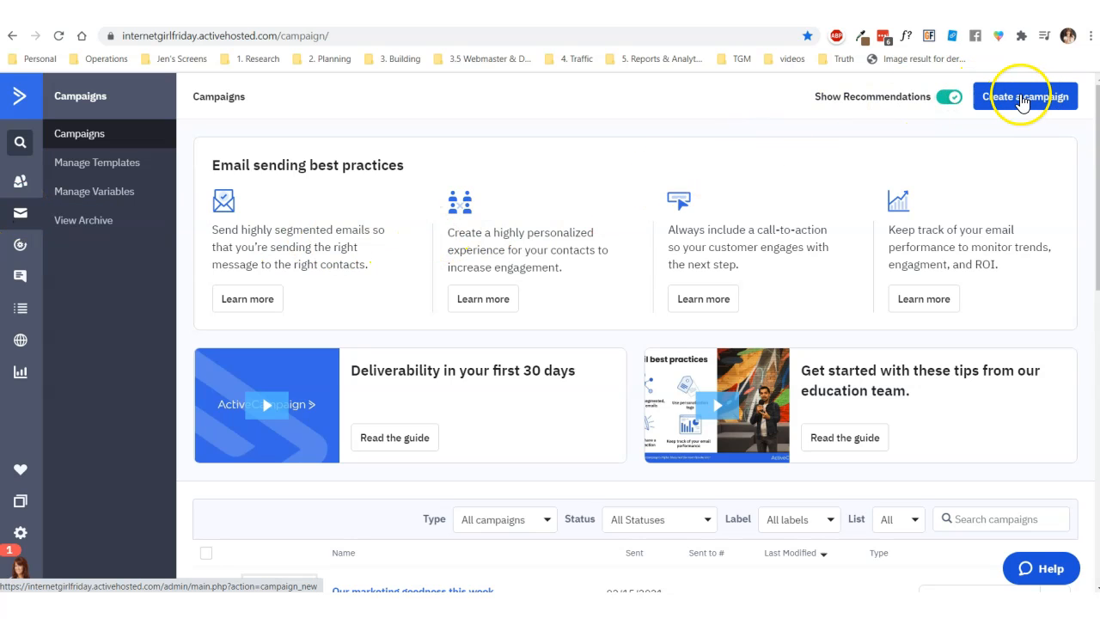
click(1024, 97)
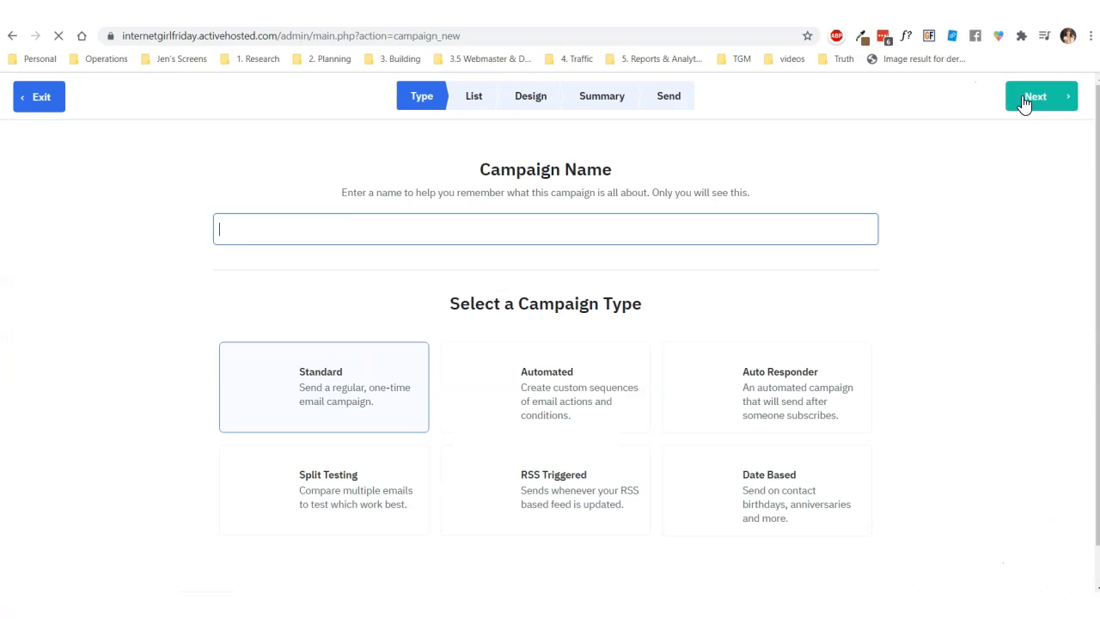
drag(343, 193, 751, 197)
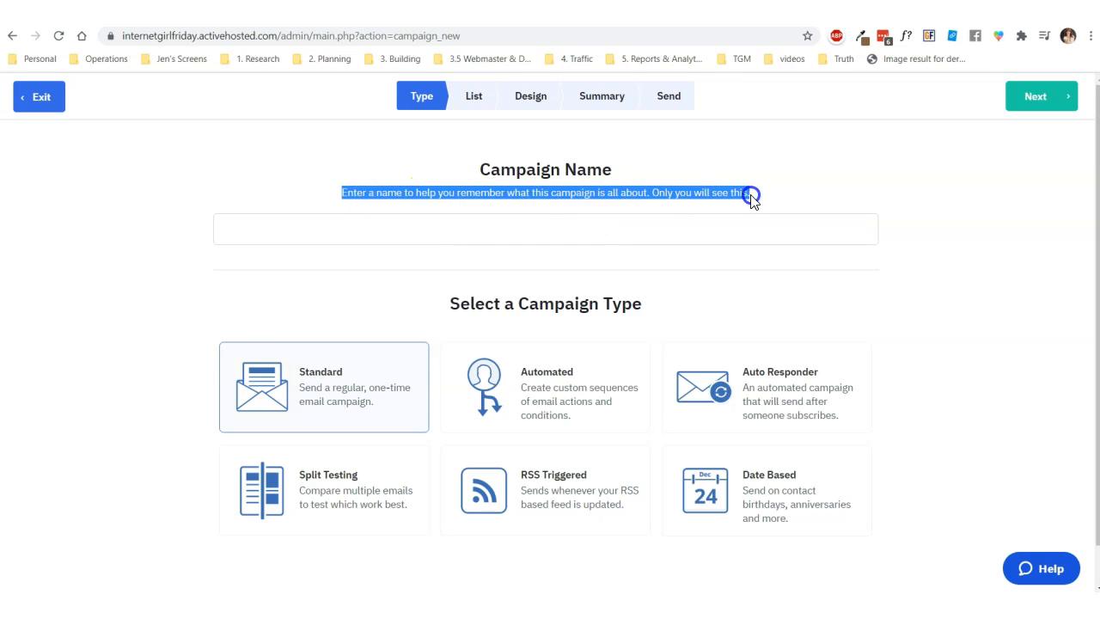
Switch to the Google Docs email draft and copy its whole line "Subject Line: New Truth Website: SelfGovernYou.com"
click(235, 231)
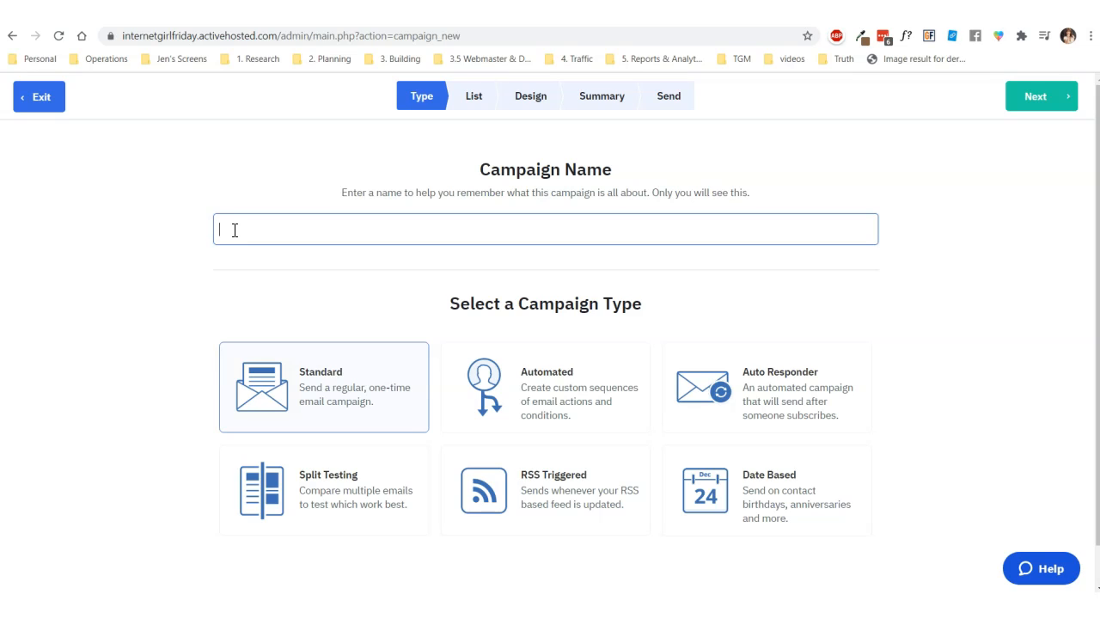
click(228, 229)
click(223, 229)
click(206, 13)
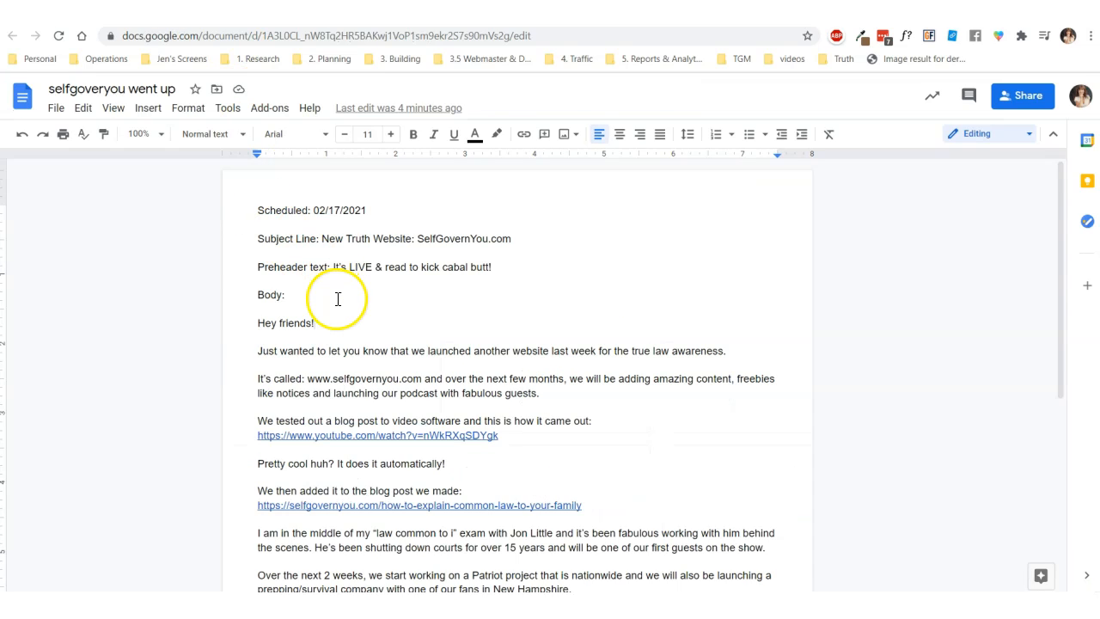
drag(322, 239, 513, 243)
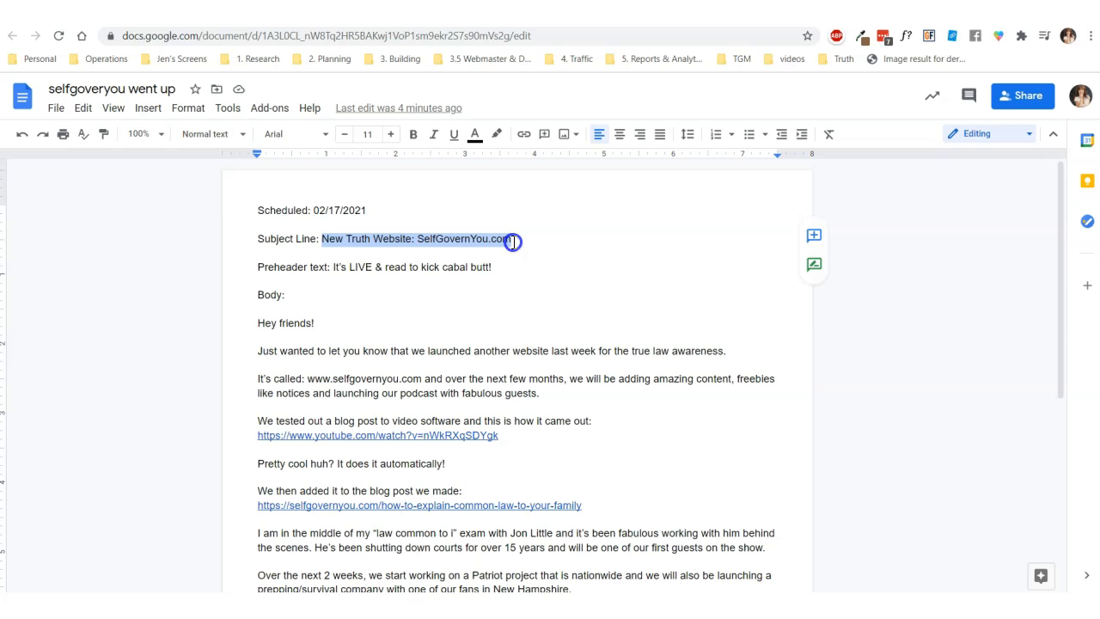
drag(257, 239, 525, 243)
key(ctrl+c)
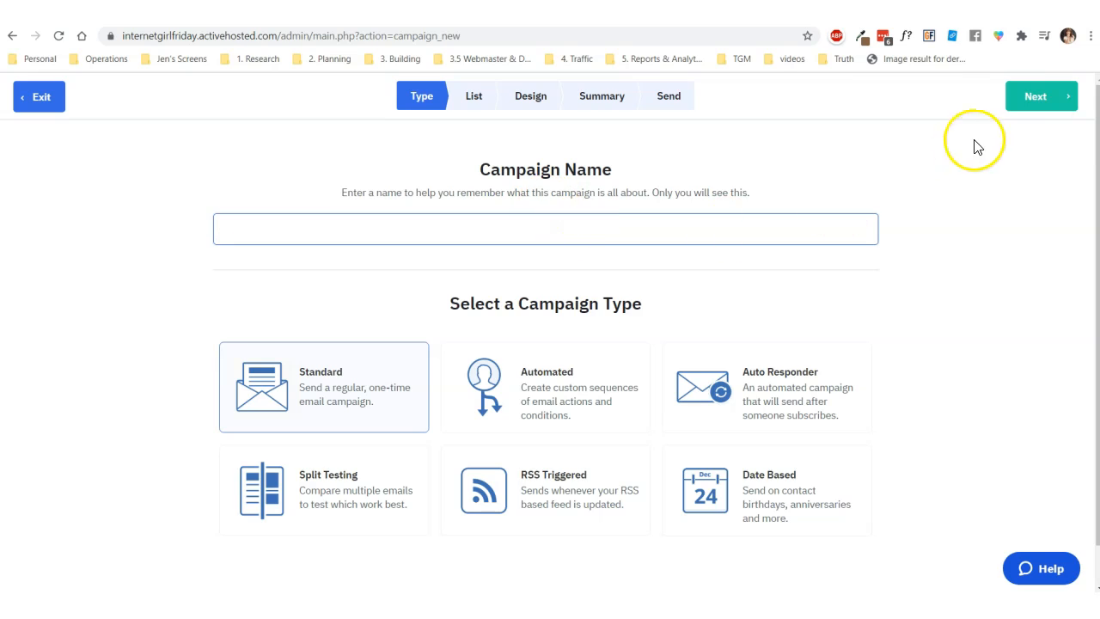
Name the campaign in ActiveCampaign "Subject Line: New Truth Website: SelfGovernYou.com | Whole List | CTA Check out the site"
click(222, 228)
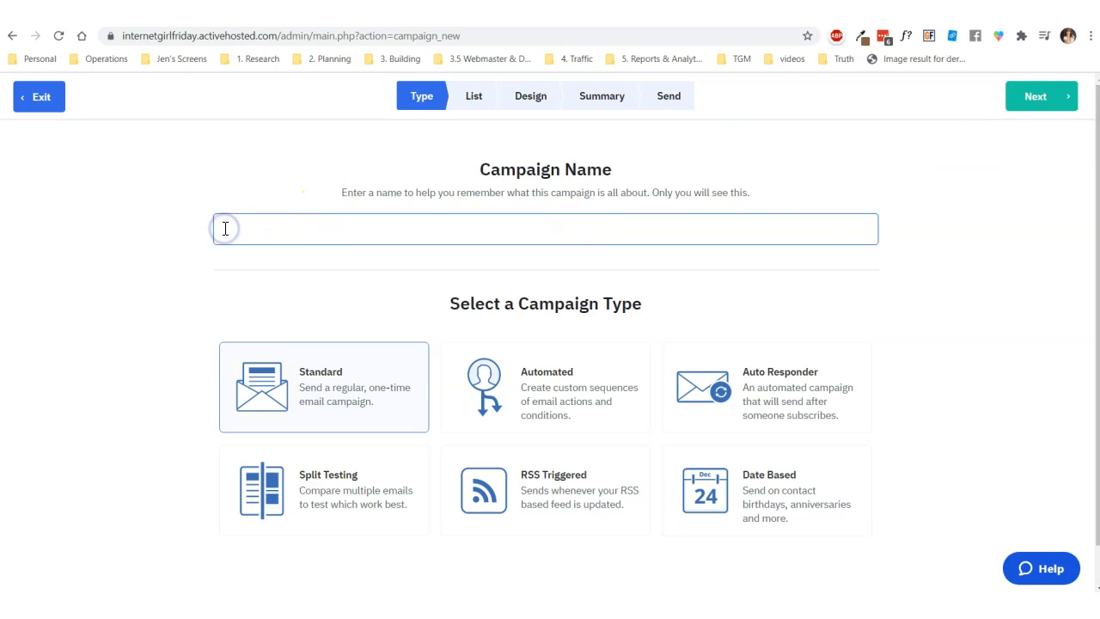
click(222, 230)
key(ctrl+v)
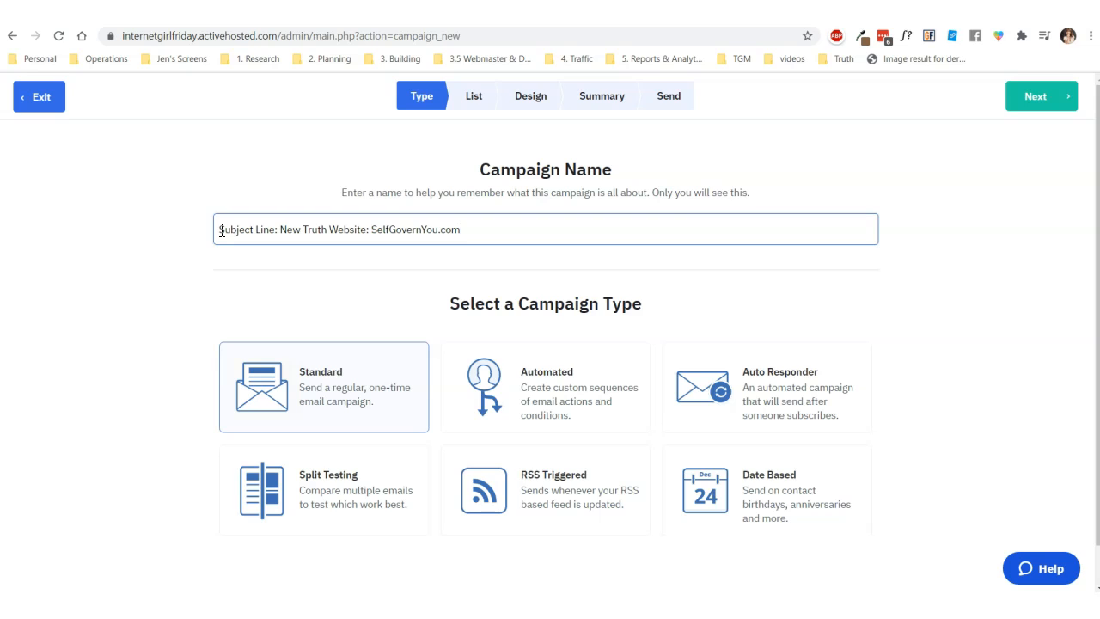
click(220, 230)
drag(220, 230, 455, 235)
click(468, 229)
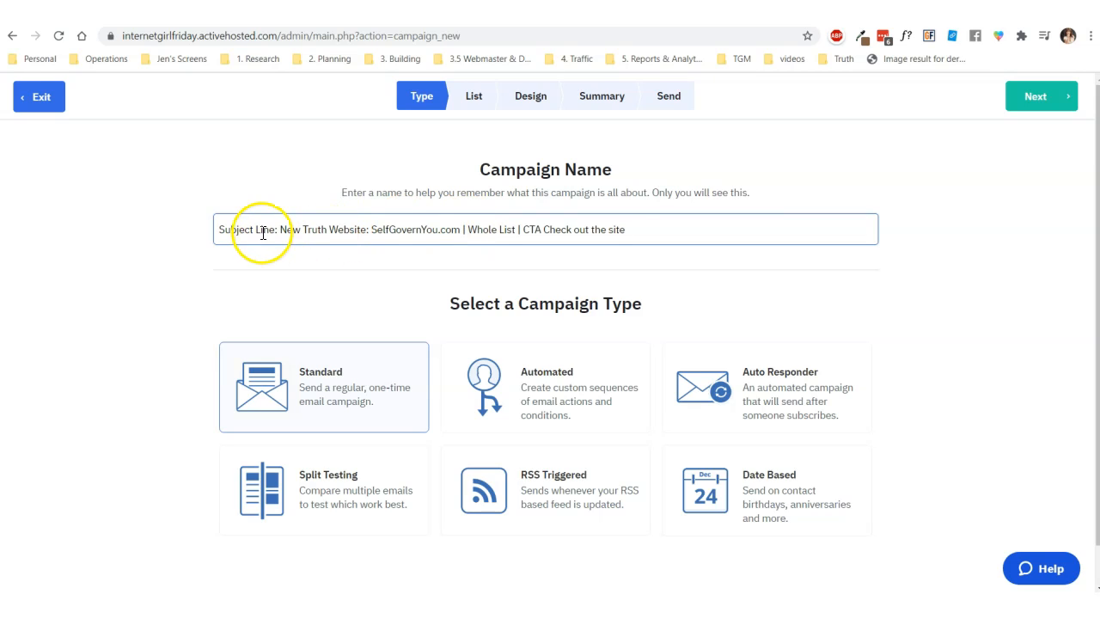
Switch to the Google Docs draft and review the call-to-action paragraph near its end
drag(281, 229, 623, 230)
click(241, 13)
scroll(380, 431, down, 5)
scroll(327, 387, up, 1)
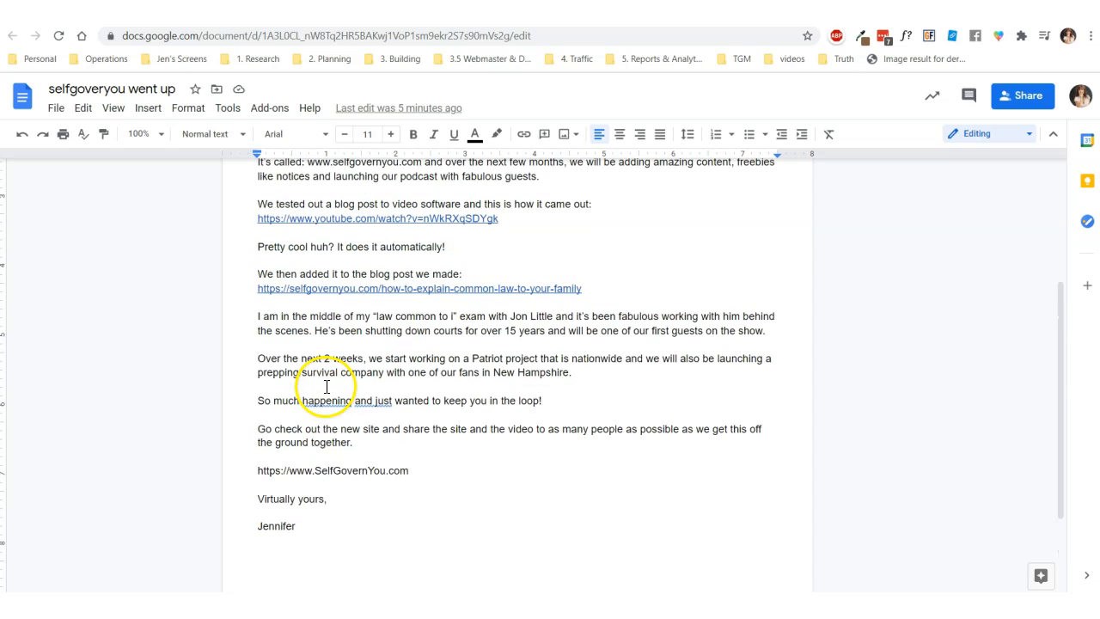
drag(258, 428, 361, 445)
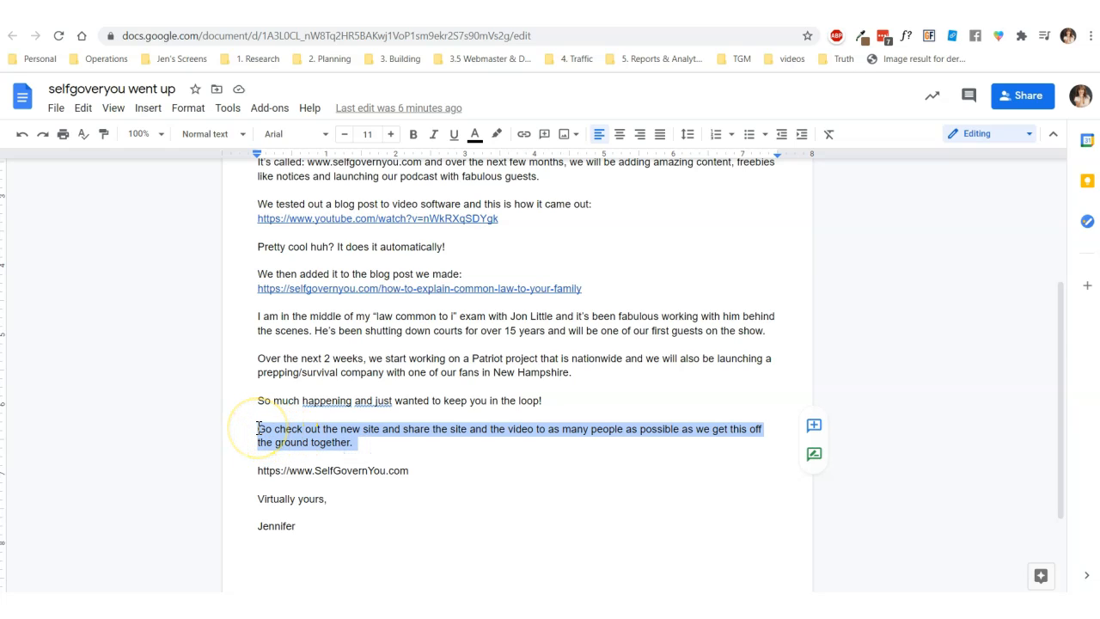
Make the SelfGovernYou.com address below the call to action a link, and insert ", read a post, leave a comment" after "new site"
click(260, 471)
click(408, 474)
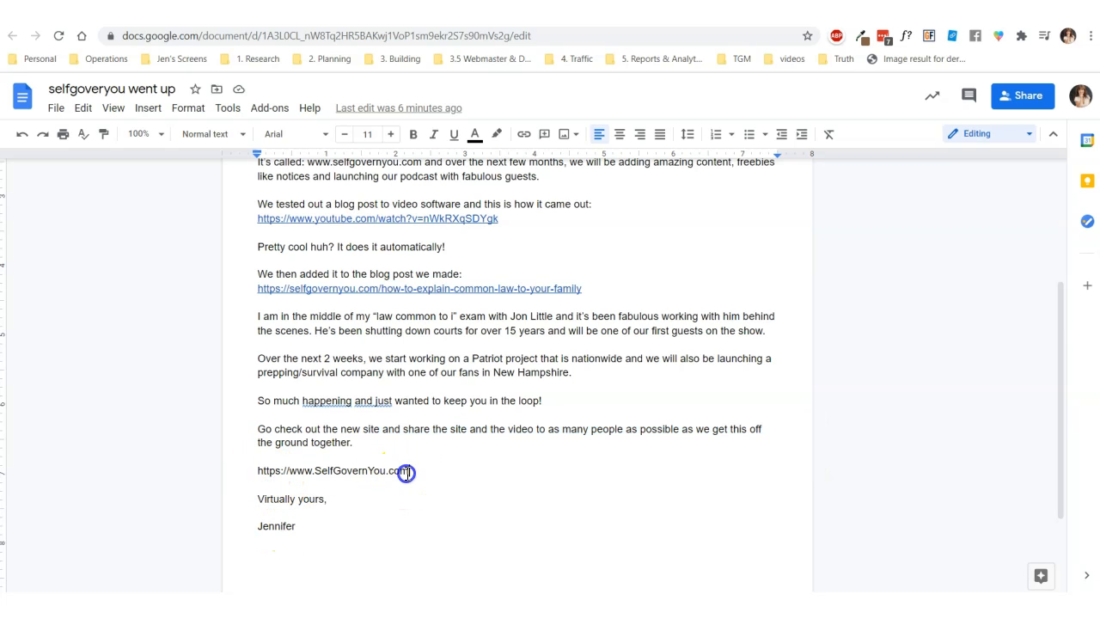
click(379, 427)
text(read)
text( a post, leave a)
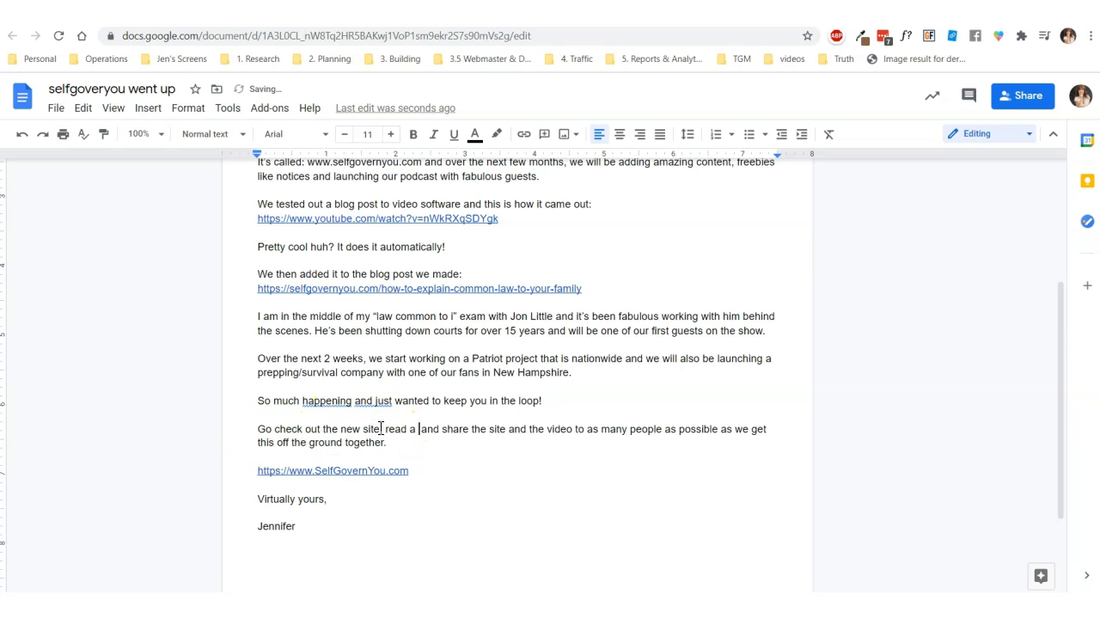
text( comment)
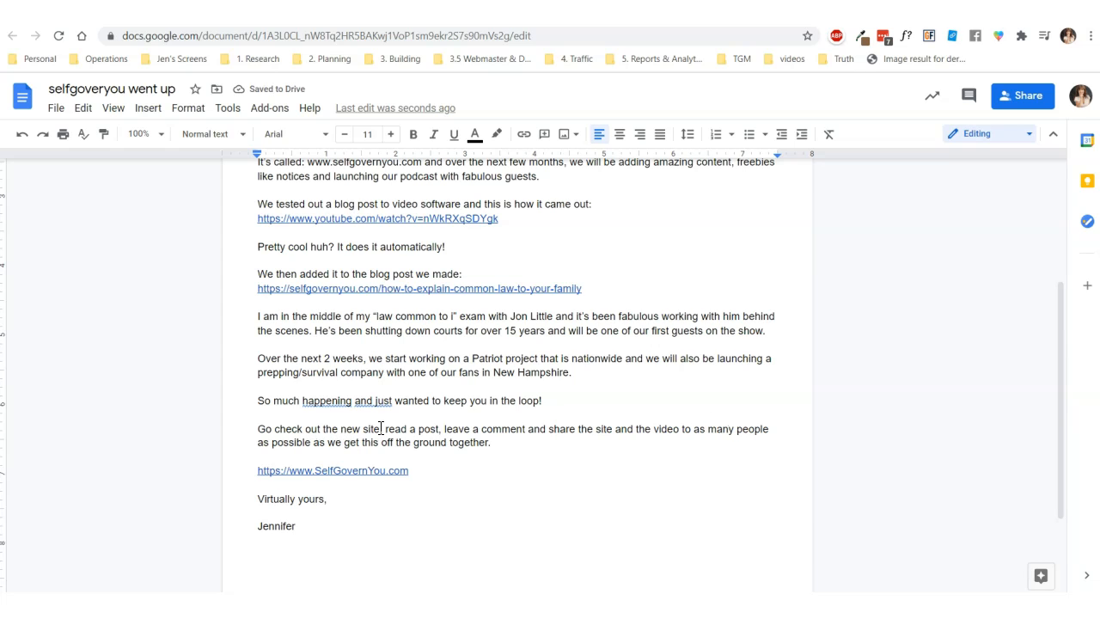
click(381, 428)
text(,)
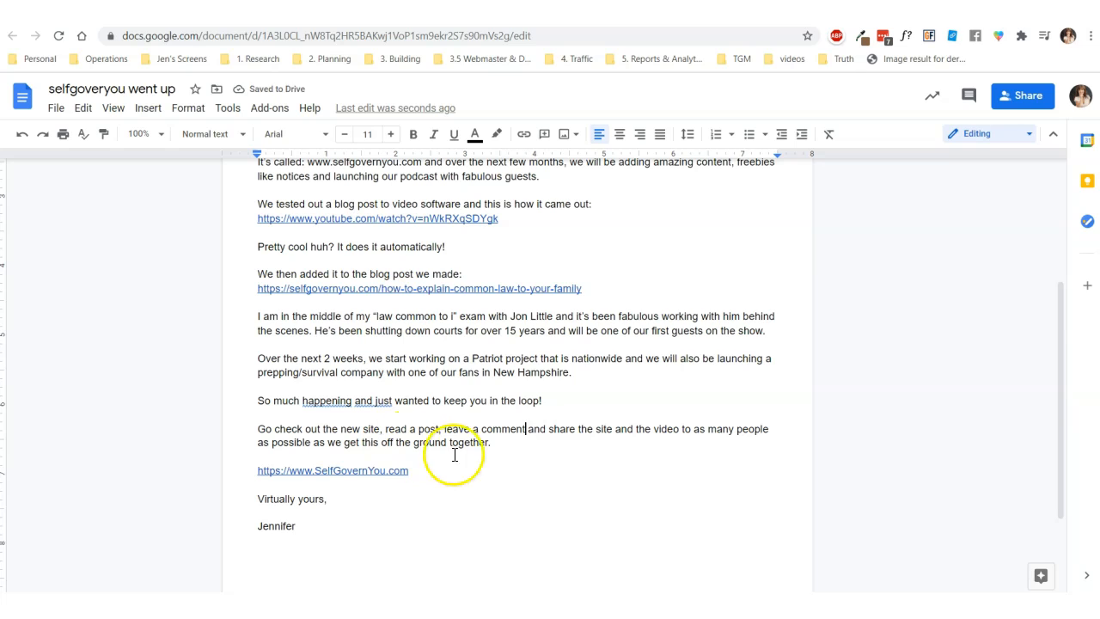
click(524, 427)
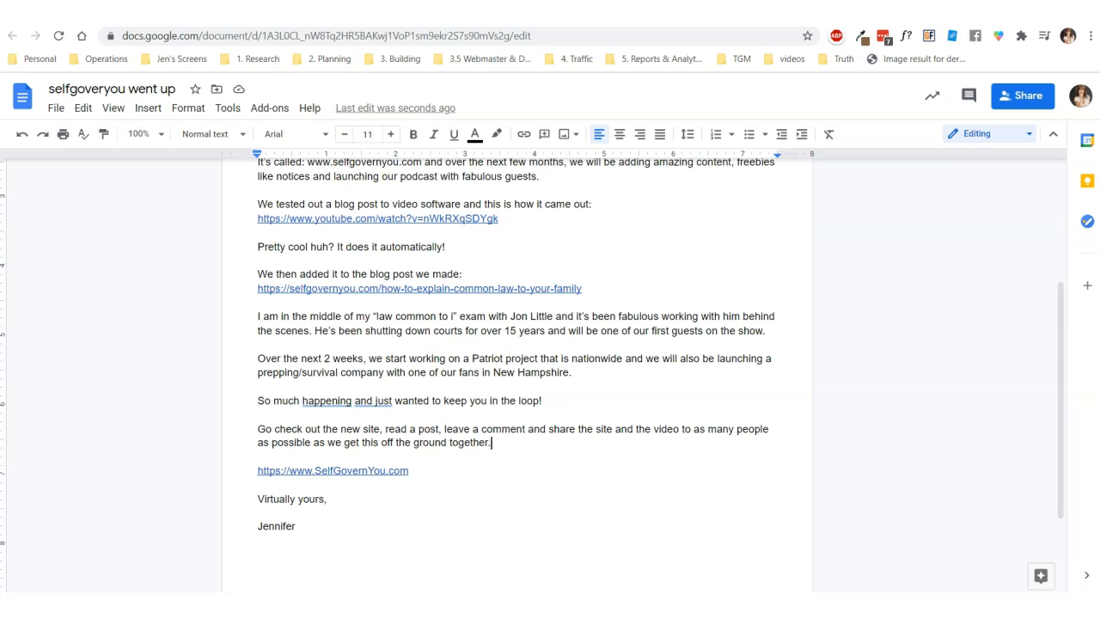
Back in ActiveCampaign, append "& share" to the campaign name and continue to the list selection
click(177, 14)
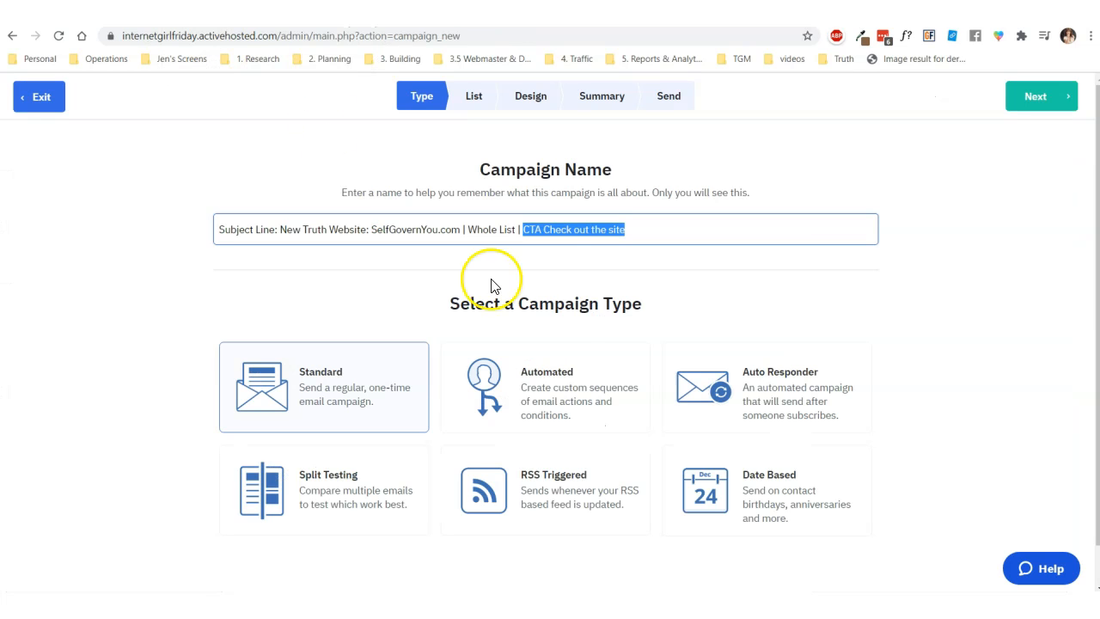
click(629, 230)
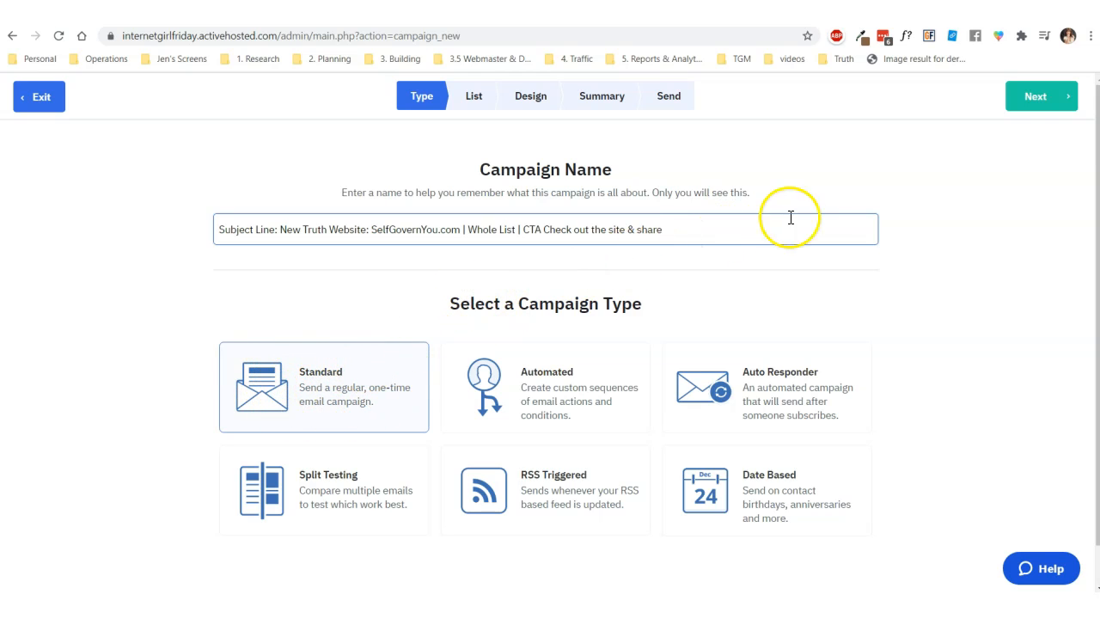
click(1058, 107)
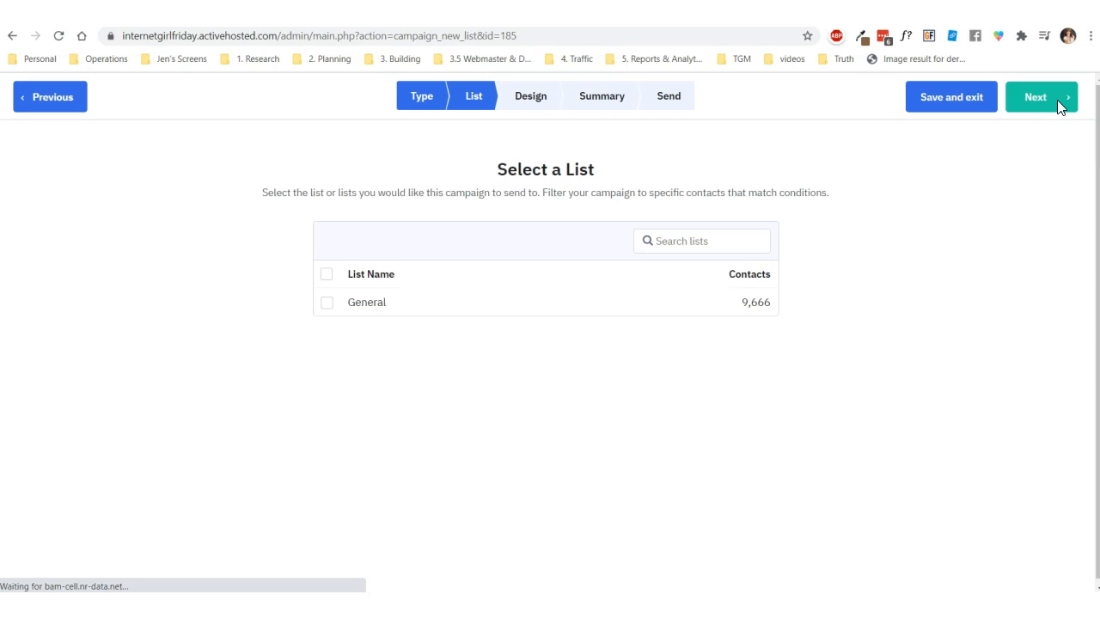
Copy the full campaign name from the campaign's Type stage and return to the list selection
click(40, 102)
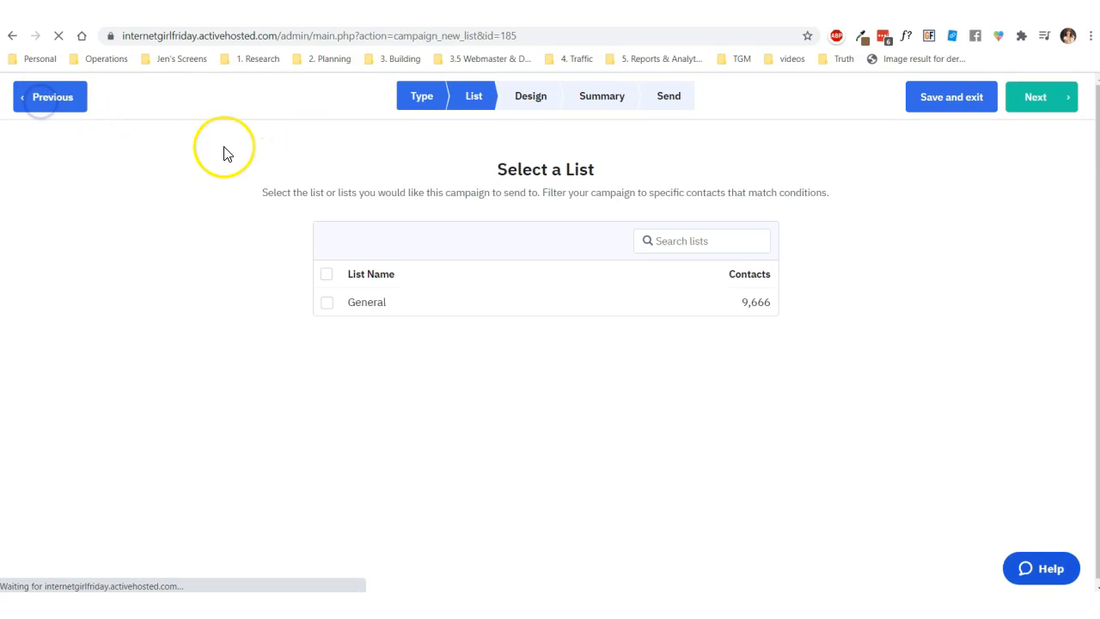
triple_click(481, 230)
key(ctrl+c)
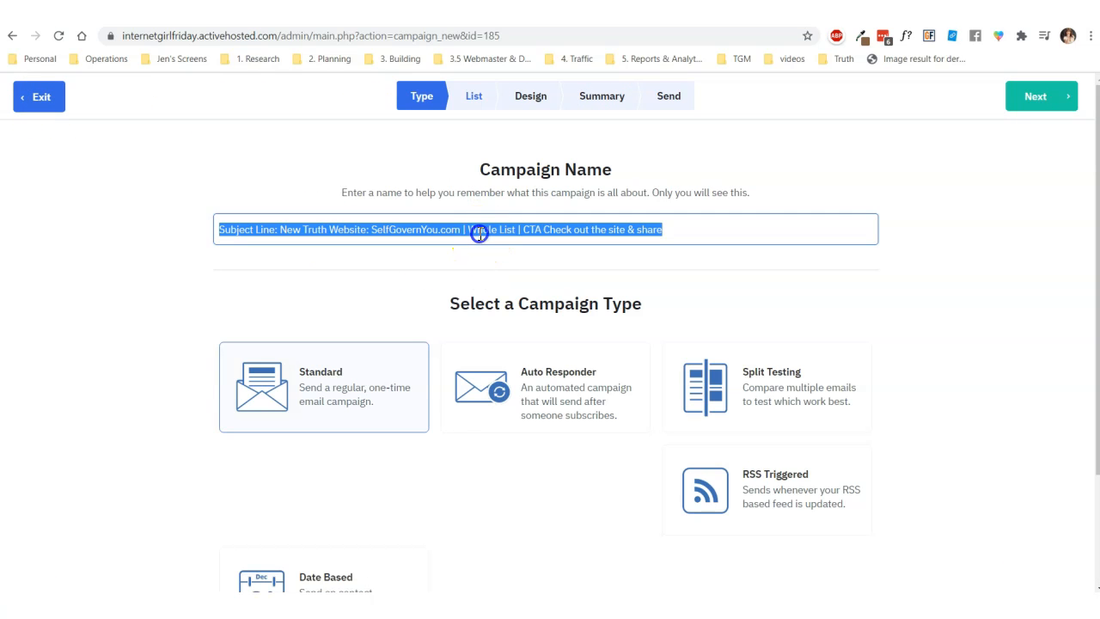
click(1063, 101)
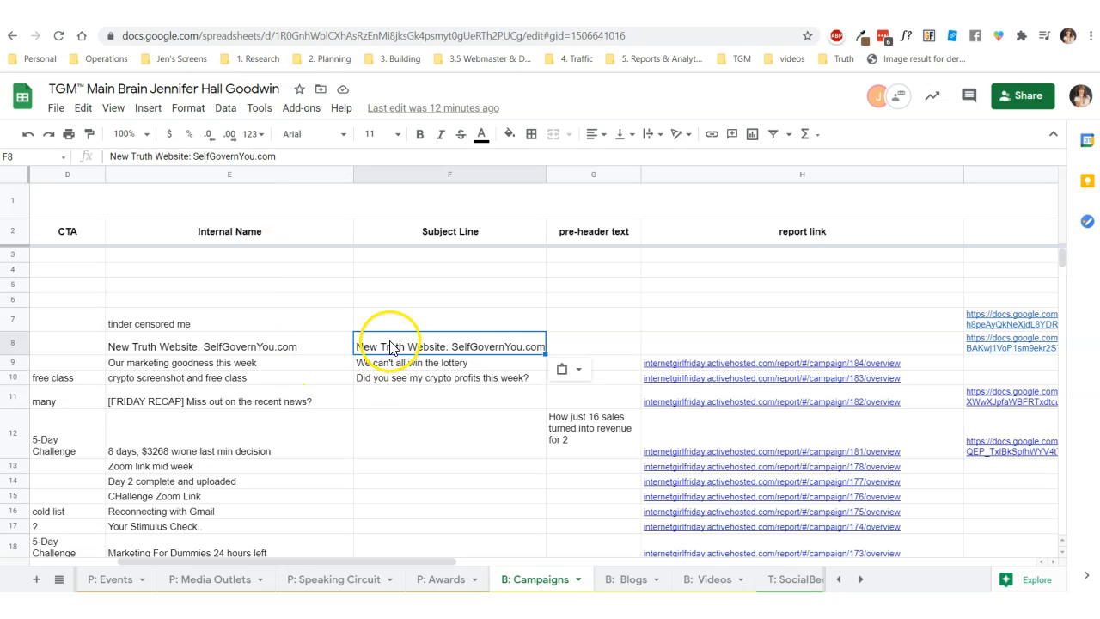
In the Google Sheets campaign tracker, replace the Internal Name in cell E8 with the copied campaign name
click(296, 340)
double_click(288, 339)
triple_click(287, 339)
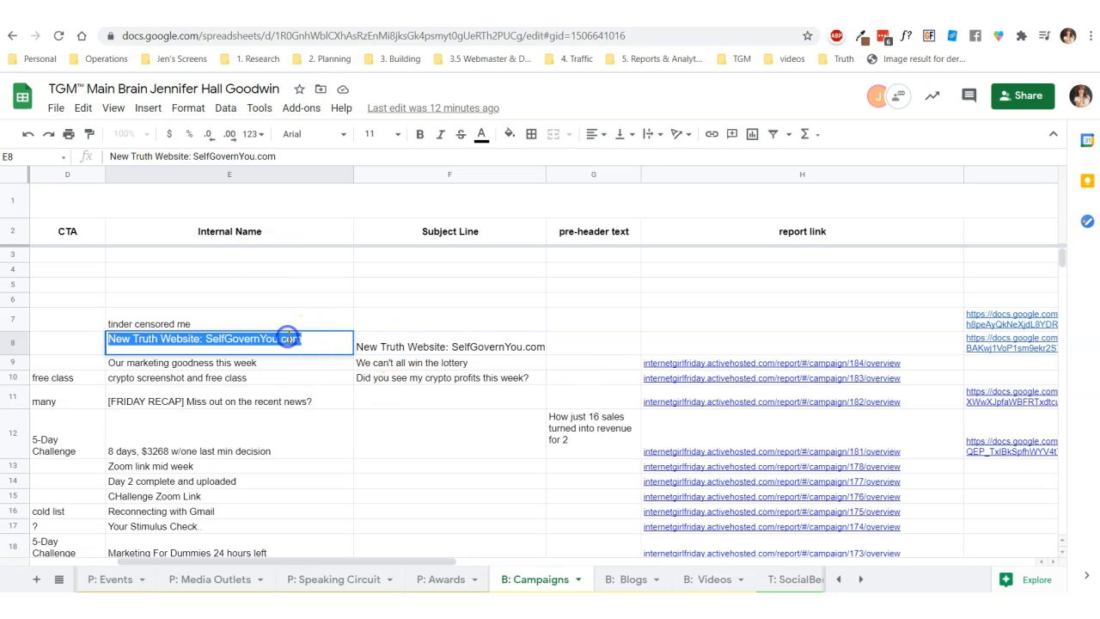
key(ctrl+v)
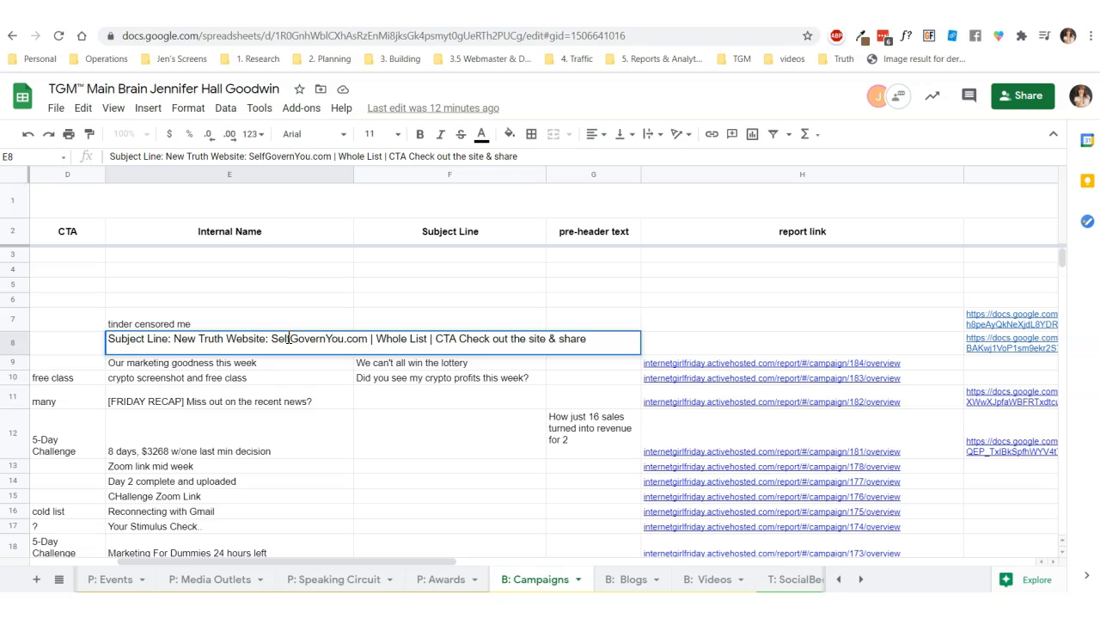
click(318, 301)
Copy the formatting of cell E9 onto the Internal Name cell E8
click(263, 363)
click(90, 135)
click(243, 345)
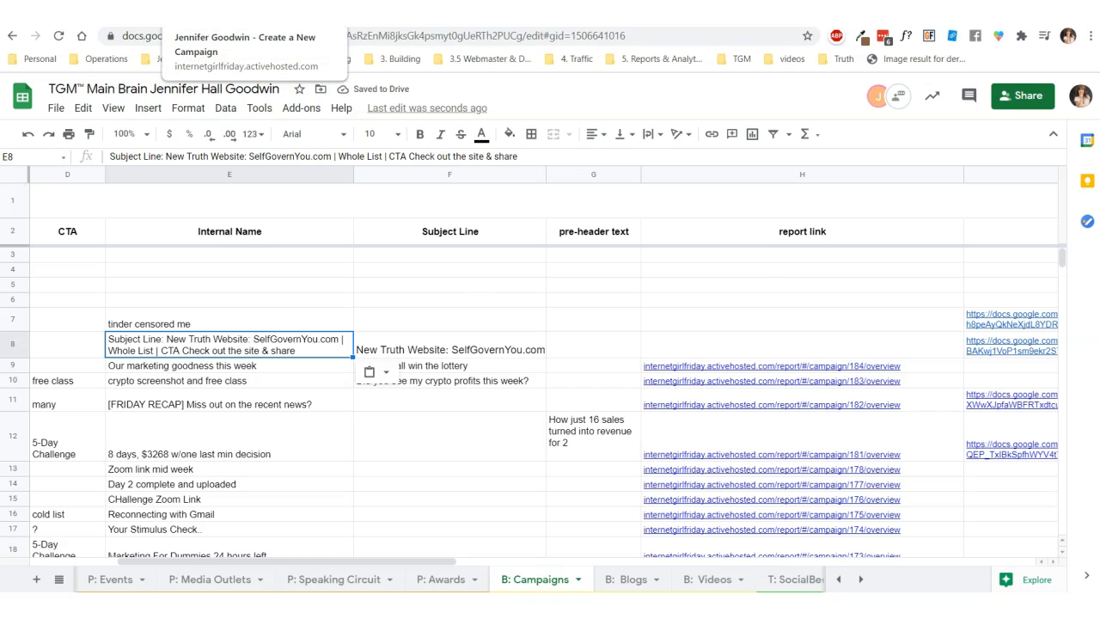
Back in ActiveCampaign, select the General list as recipients and continue to the Design stage
click(205, 7)
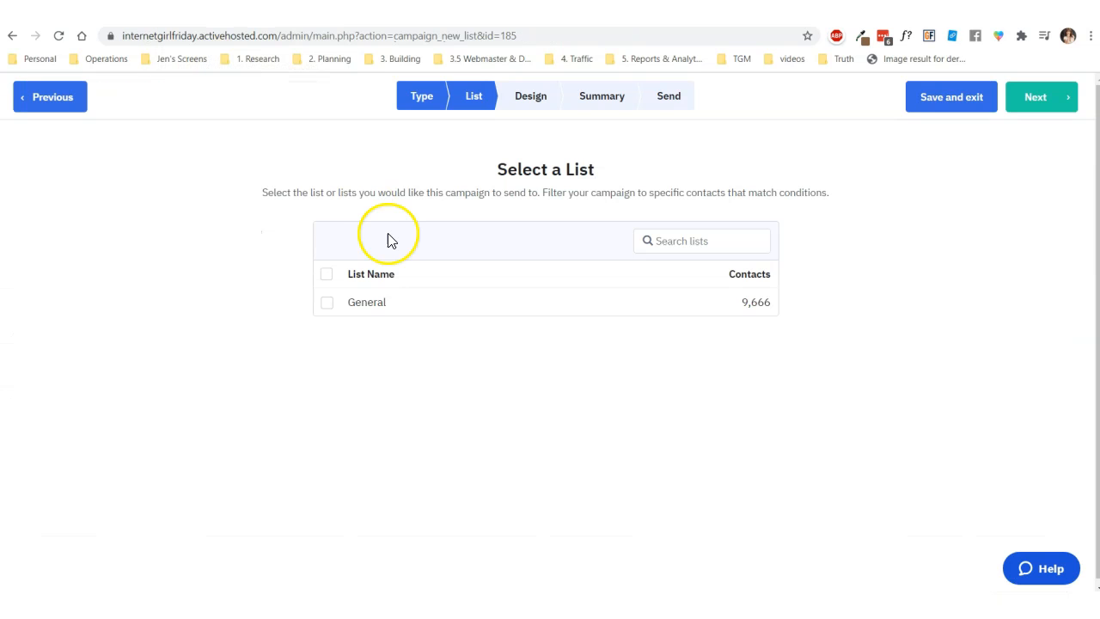
click(324, 304)
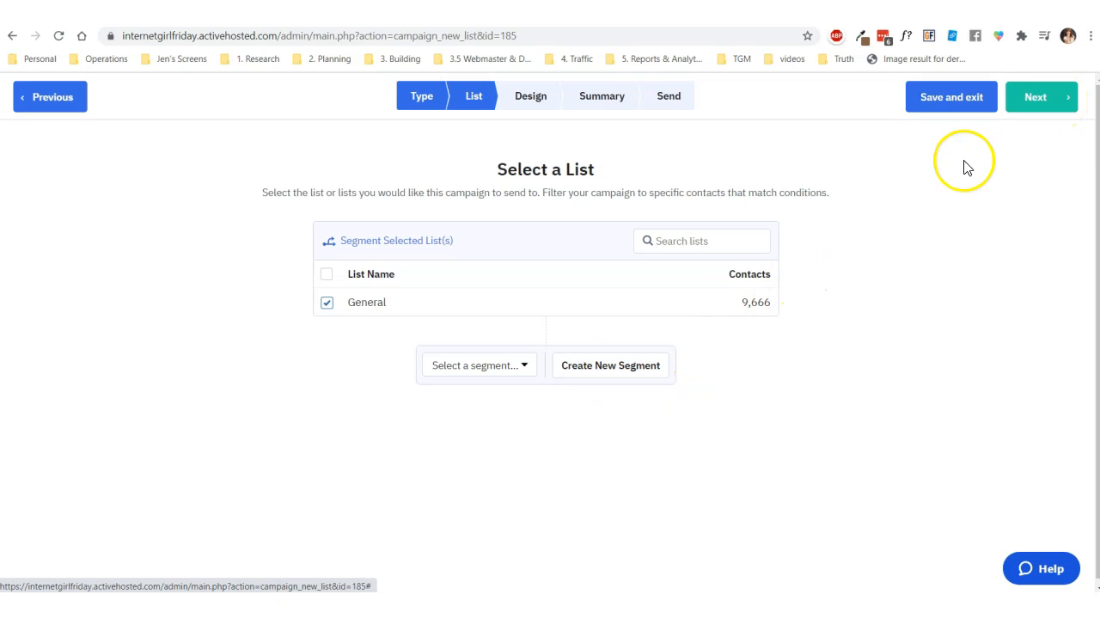
click(1049, 112)
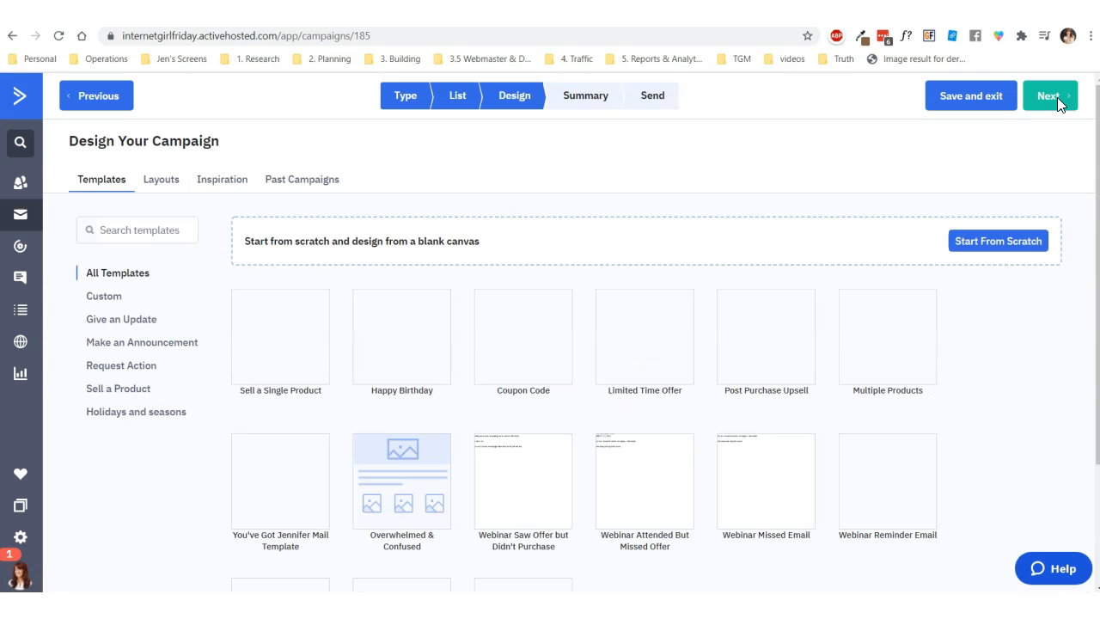
Look through the available email templates and start the campaign design from scratch on a blank canvas
scroll(668, 405, down, 2)
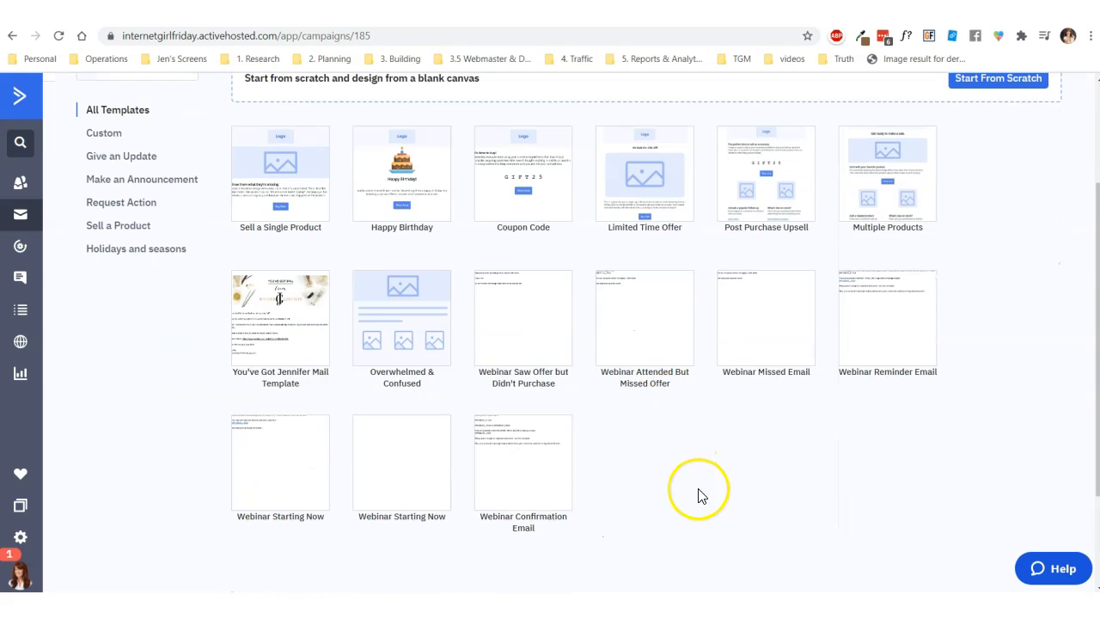
mouse_move(782, 458)
scroll(988, 405, down, 3)
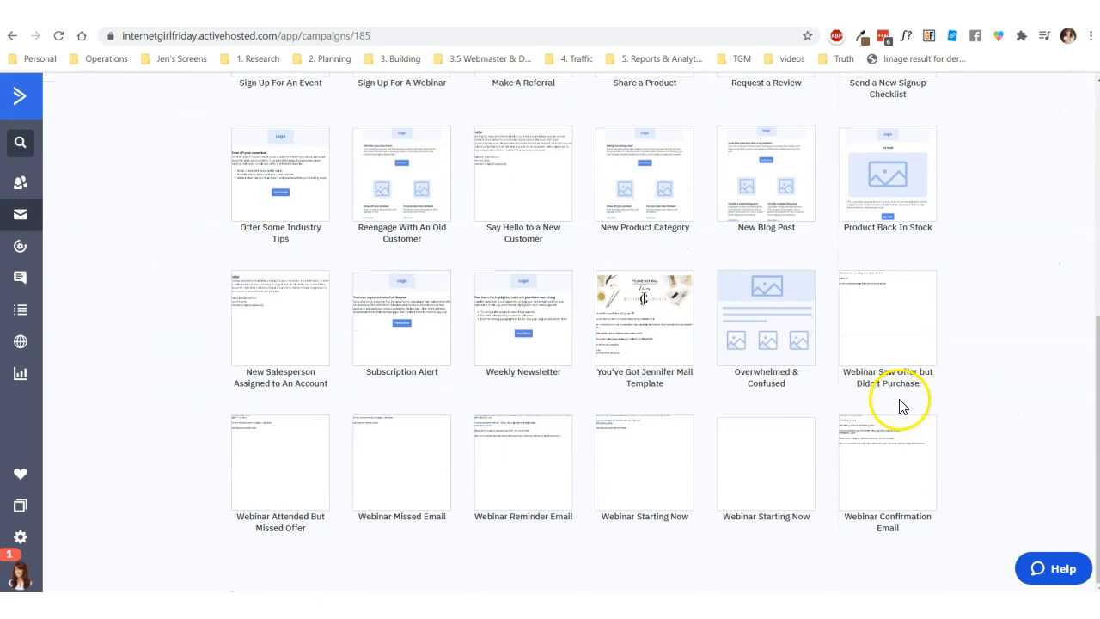
mouse_move(663, 294)
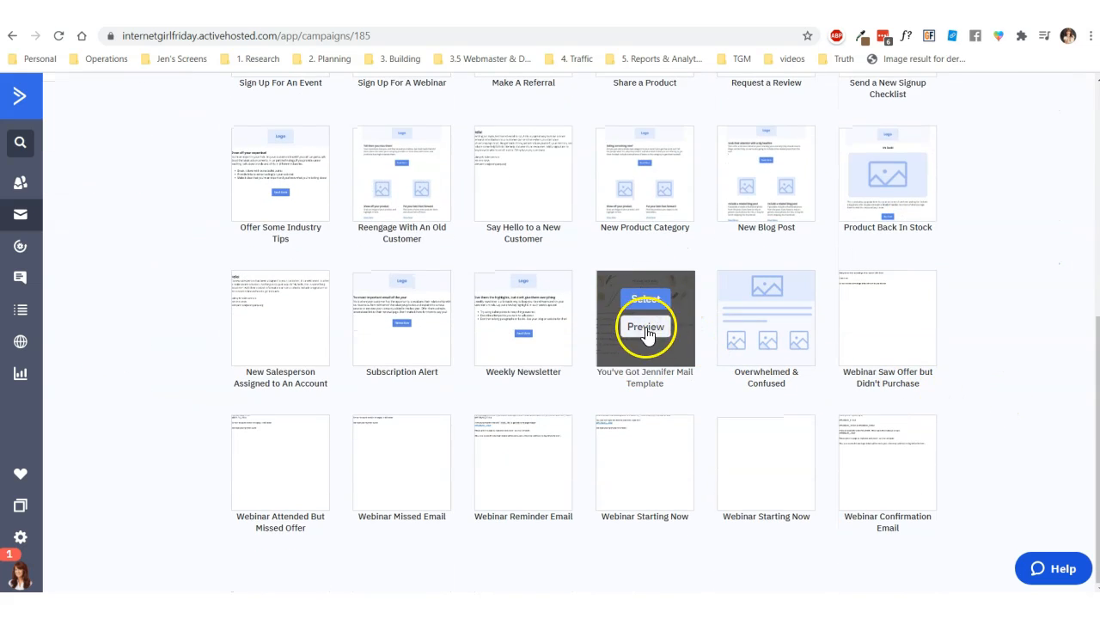
scroll(613, 319, up, 5)
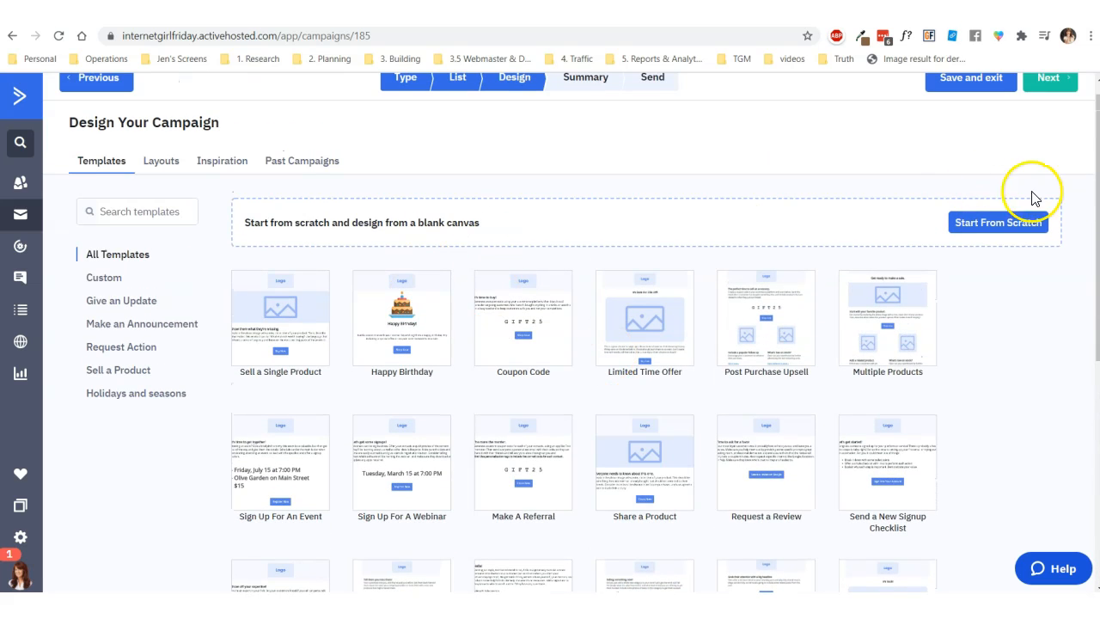
click(1001, 226)
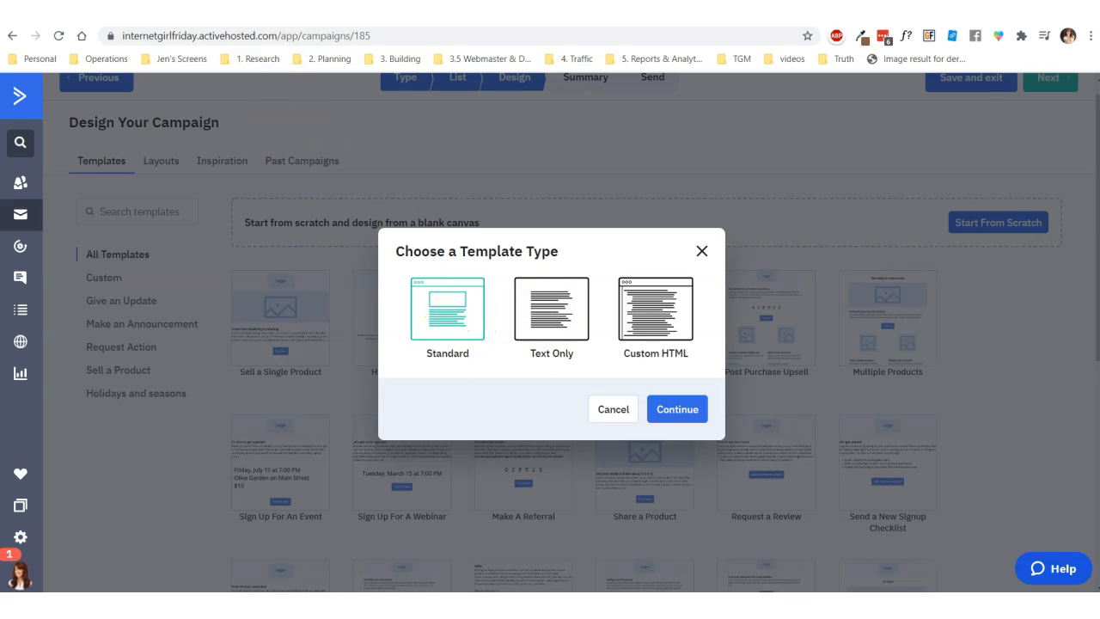
Review the email body in the Google Docs draft, and in ActiveCampaign choose the Text Only template type for the design
click(239, 12)
scroll(294, 260, up, 3)
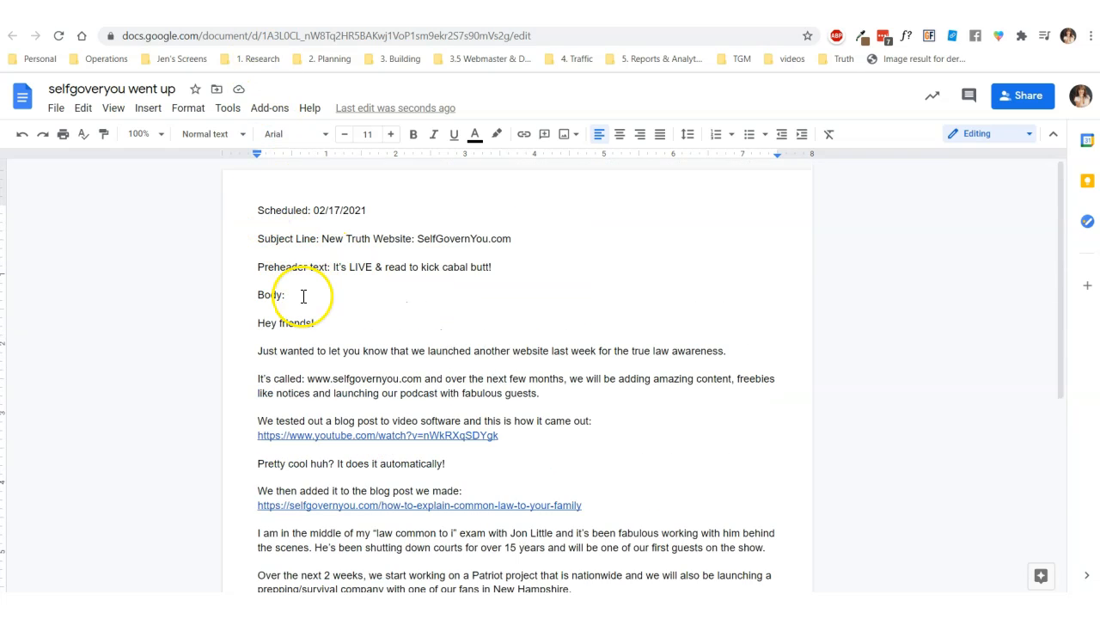
scroll(296, 430, down, 5)
scroll(302, 301, up, 5)
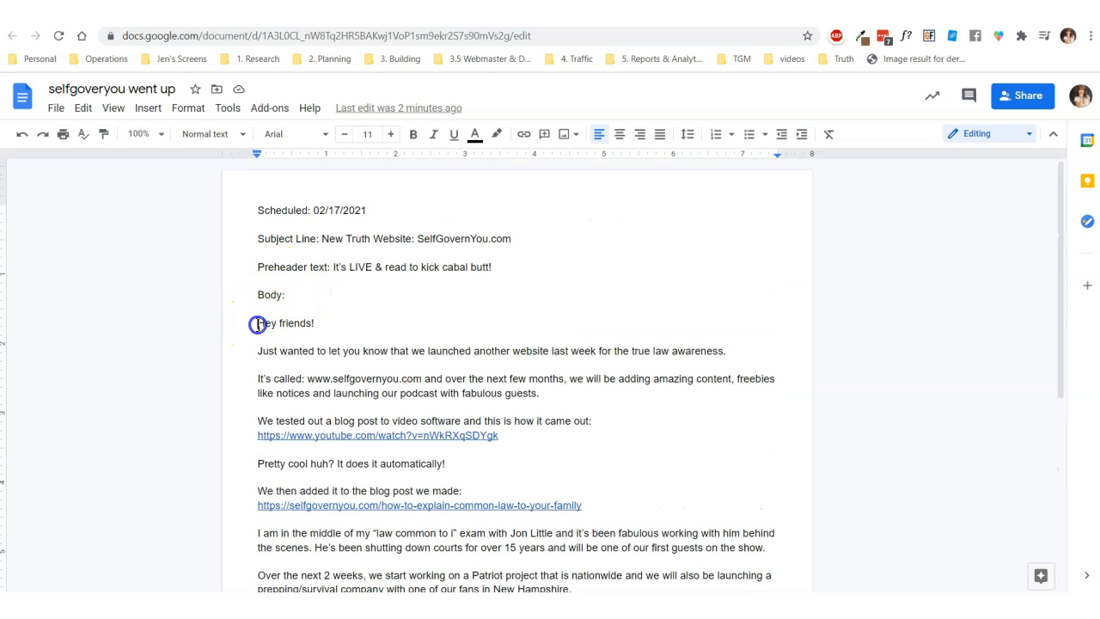
drag(258, 325, 292, 333)
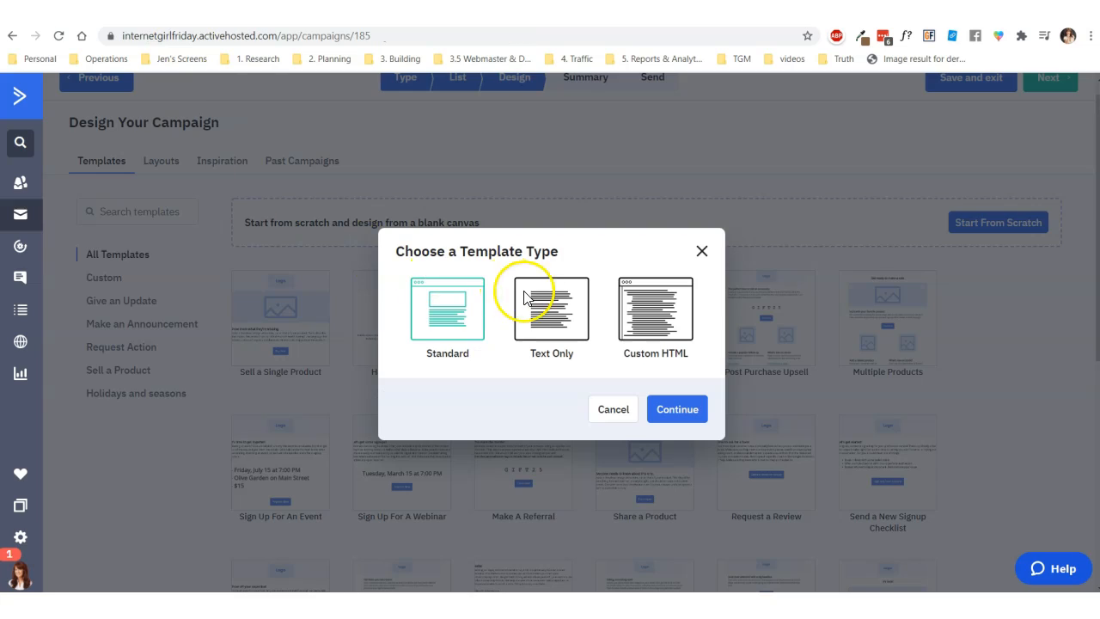
click(542, 301)
click(673, 439)
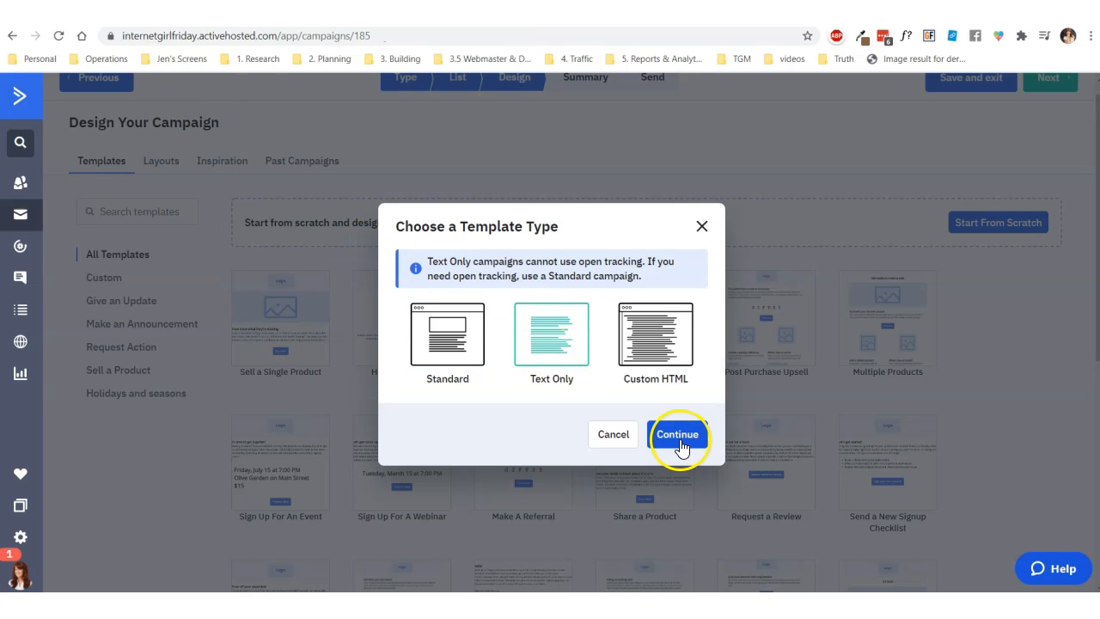
Copy the subject line "New Truth Website: SelfGovernYou.com" from the Google Docs draft into the sender details' Email Subject and continue to the text editor
click(437, 337)
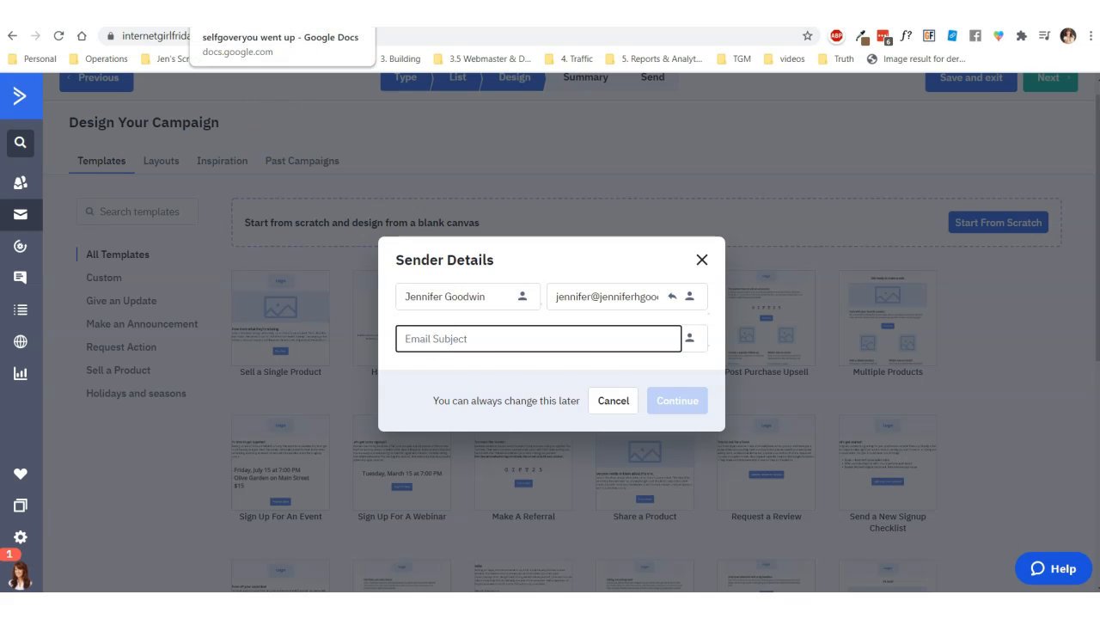
click(249, 14)
drag(320, 242, 496, 241)
key(ctrl+c)
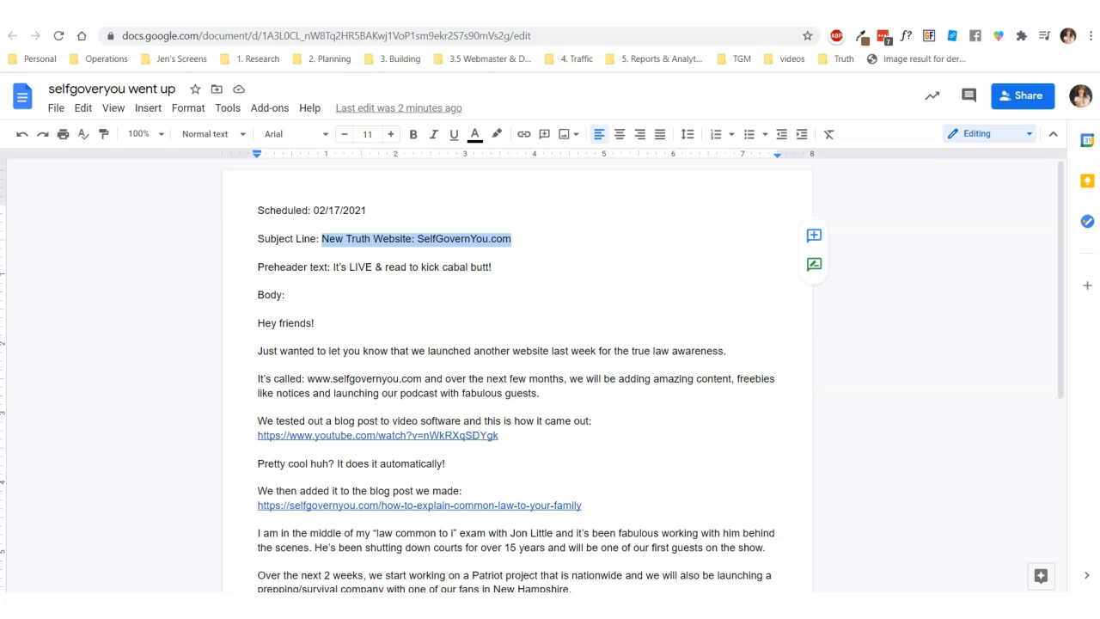
click(185, 15)
key(ctrl+v)
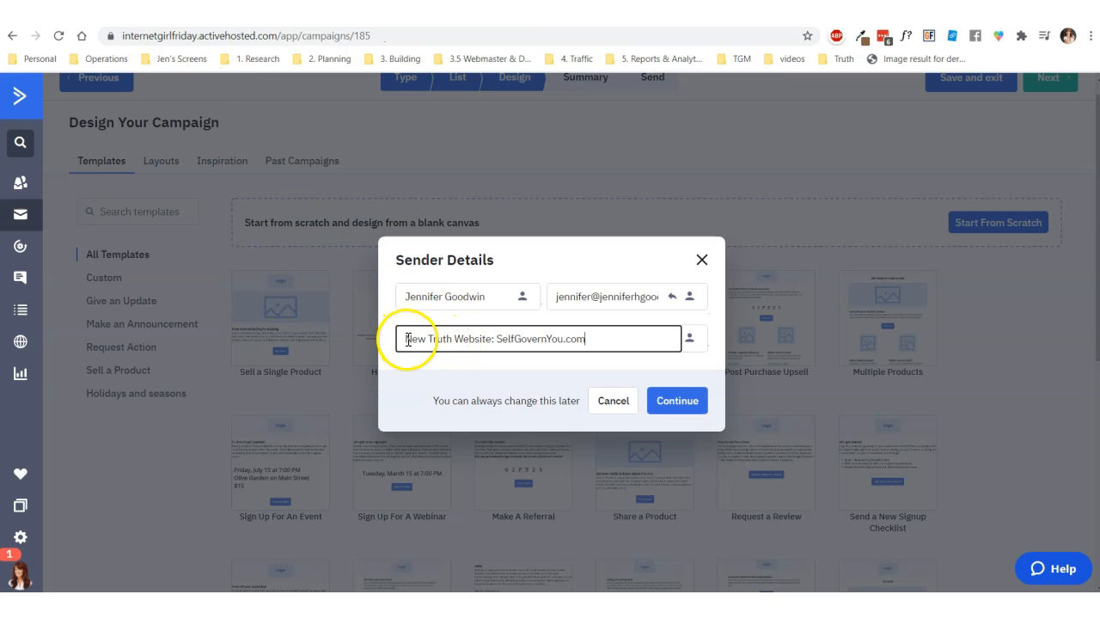
click(684, 404)
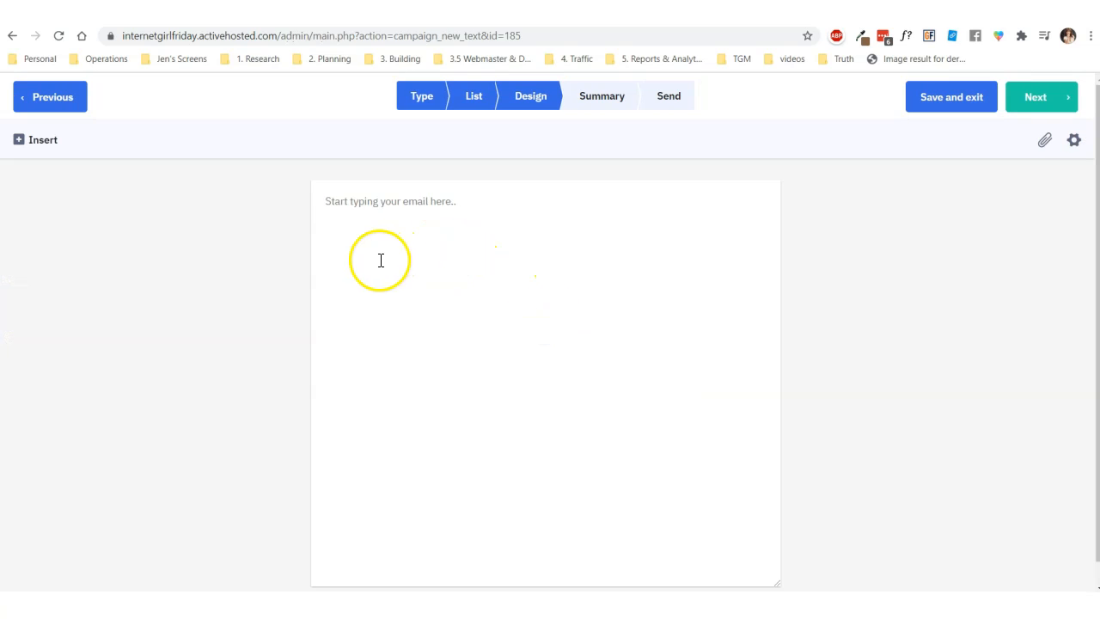
Begin the email with the greeting "Hi %FIRSTNAME%," using the First Name personalization, followed by a blank line
click(344, 201)
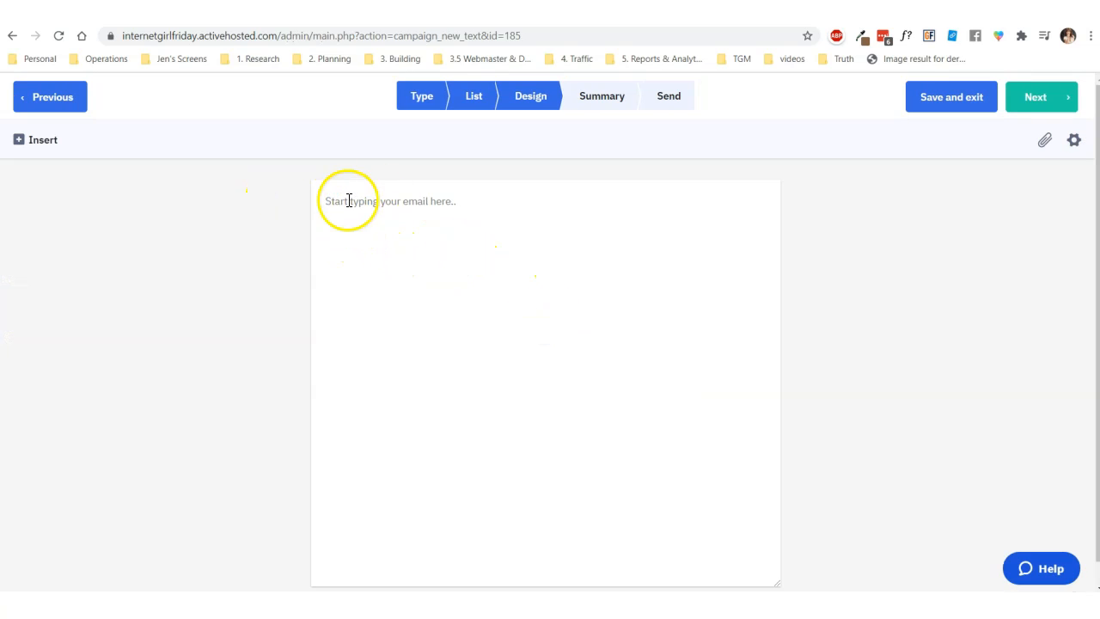
click(19, 141)
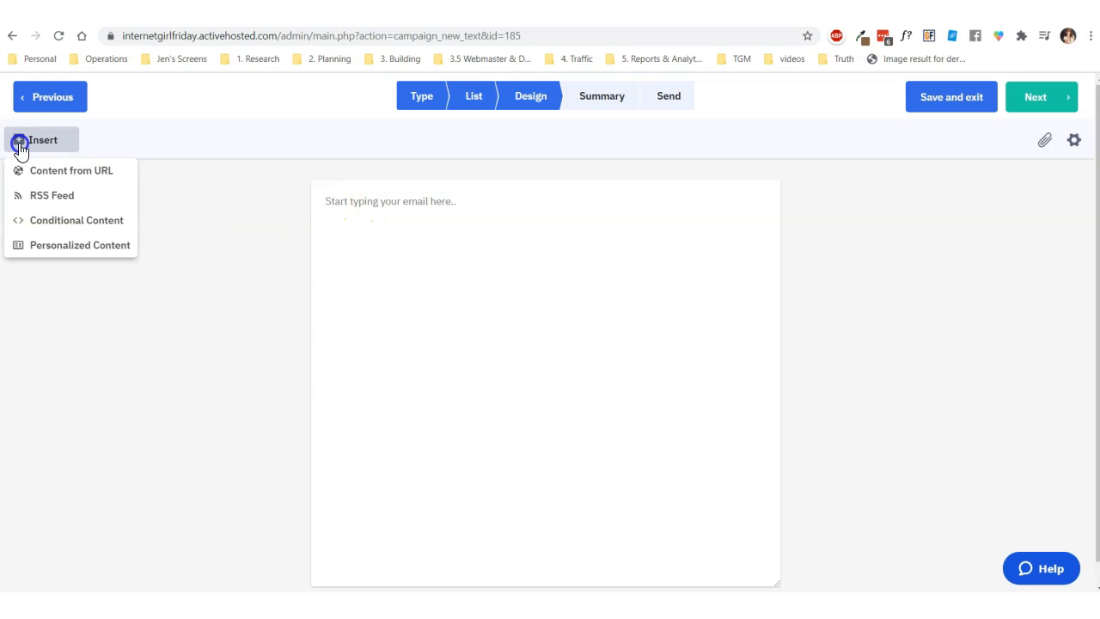
click(57, 250)
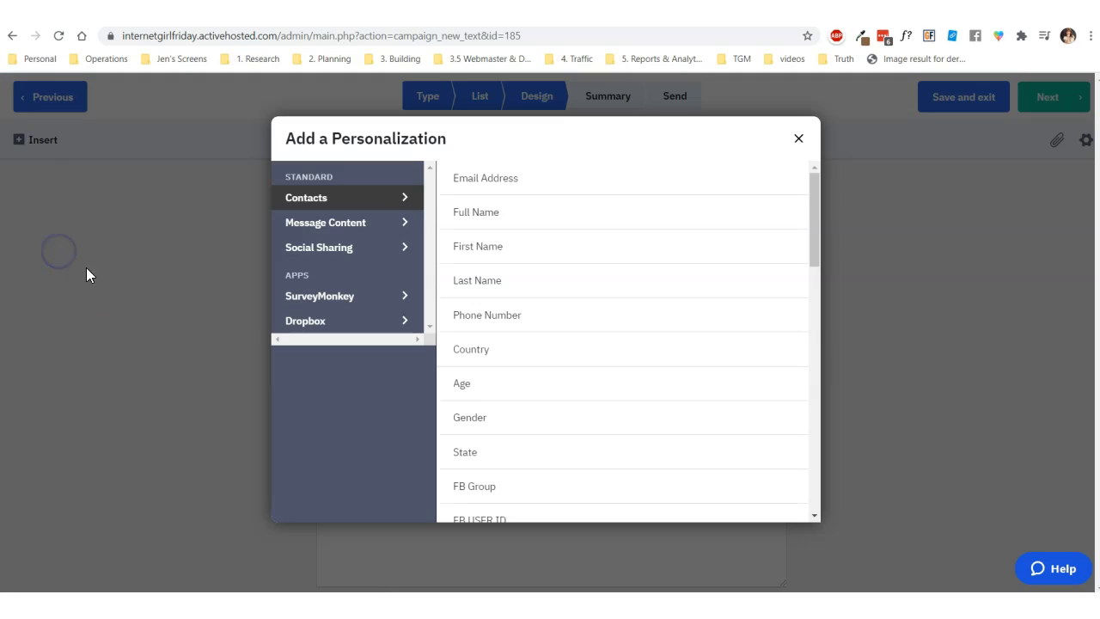
click(487, 249)
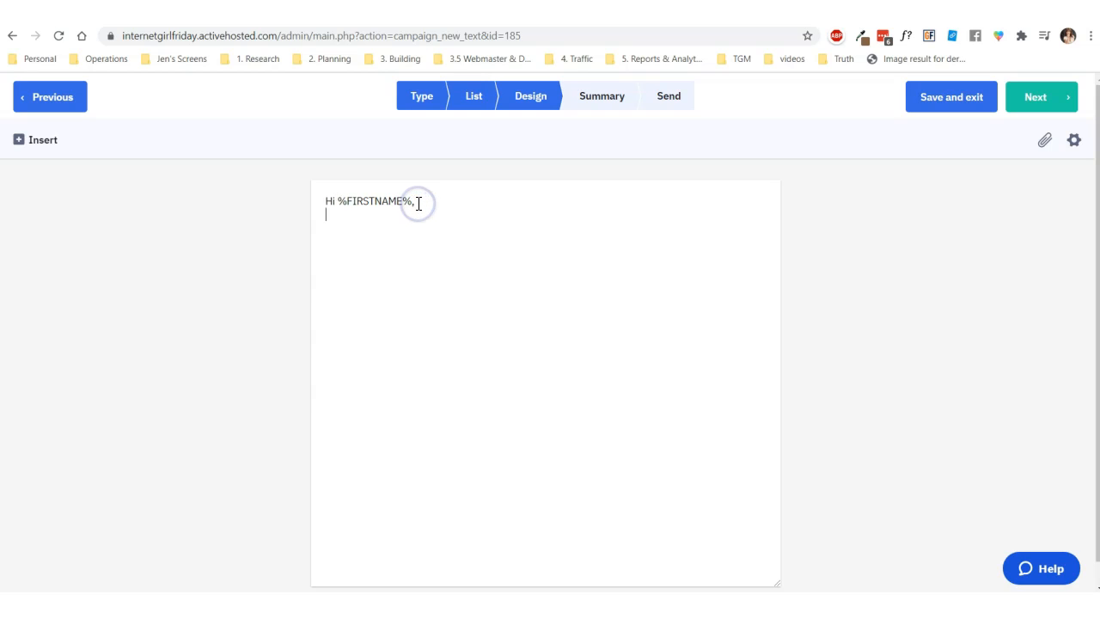
key(Return)
key(Return)
Copy the draft's body from "Just wanted to let you know" through the signature in Google Docs and paste it below the ActiveCampaign email's greeting
click(239, 13)
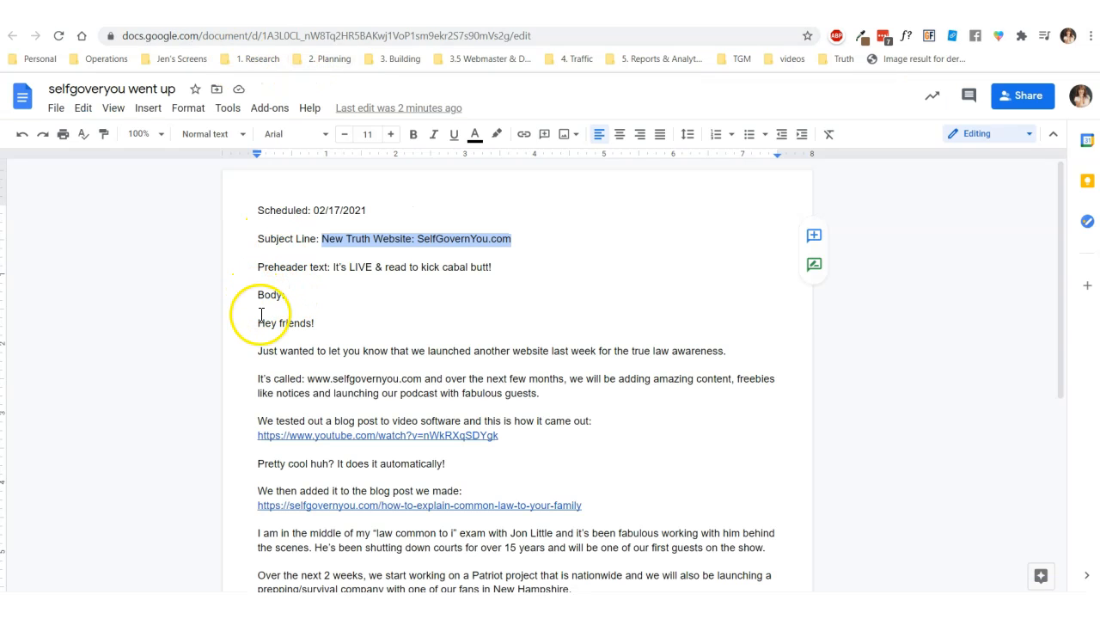
drag(330, 327, 326, 454)
scroll(315, 362, down, 5)
scroll(317, 378, down, 1)
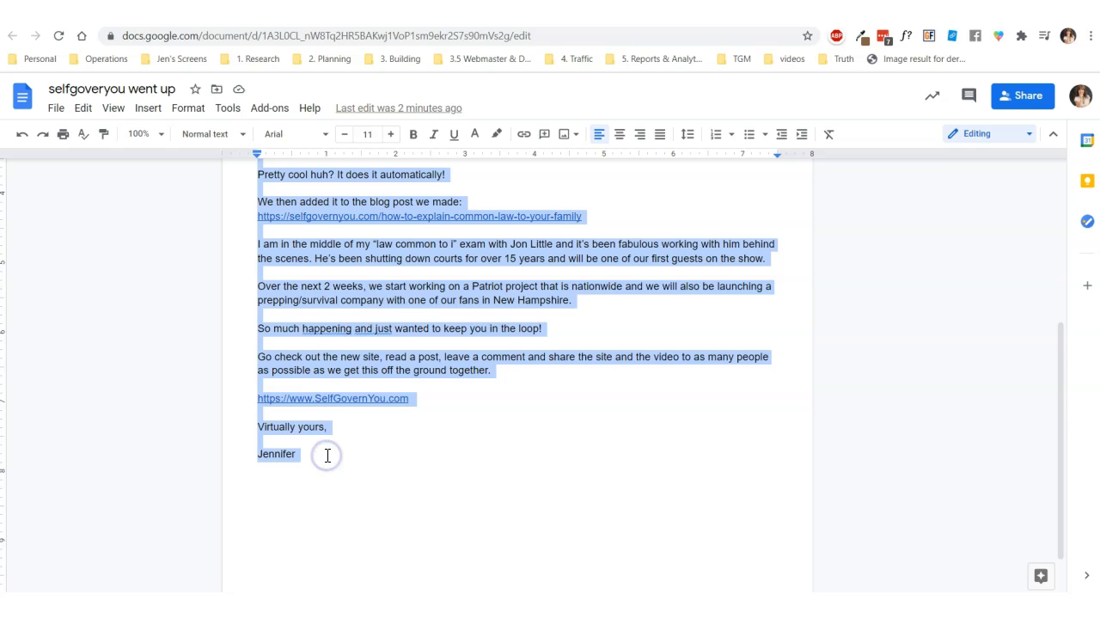
click(185, 1)
click(322, 236)
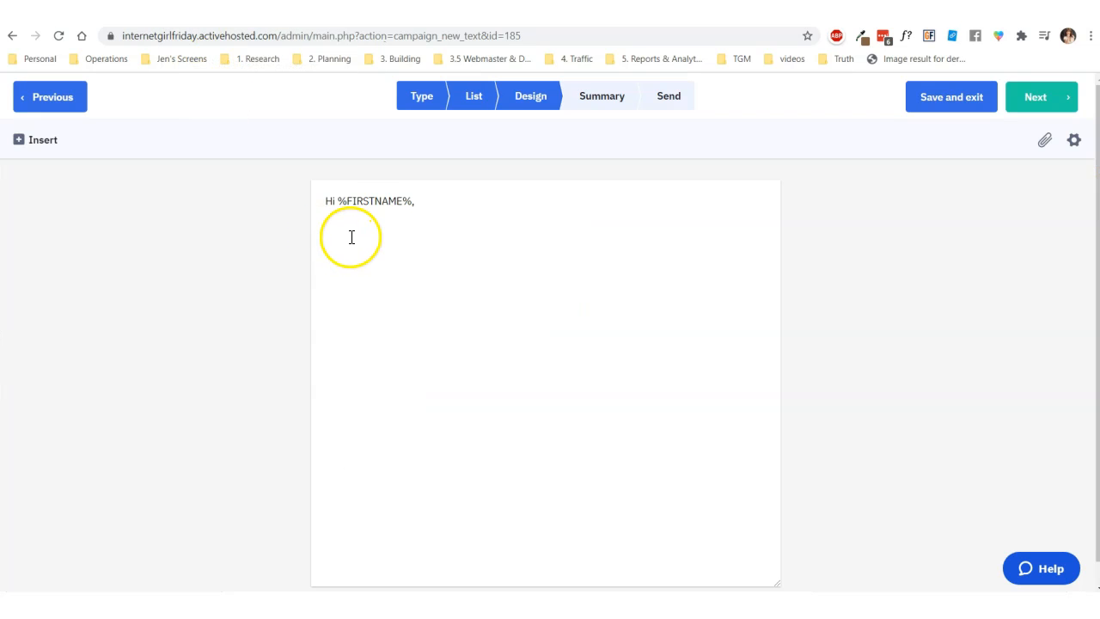
key(ctrl+v)
scroll(376, 296, up, 2)
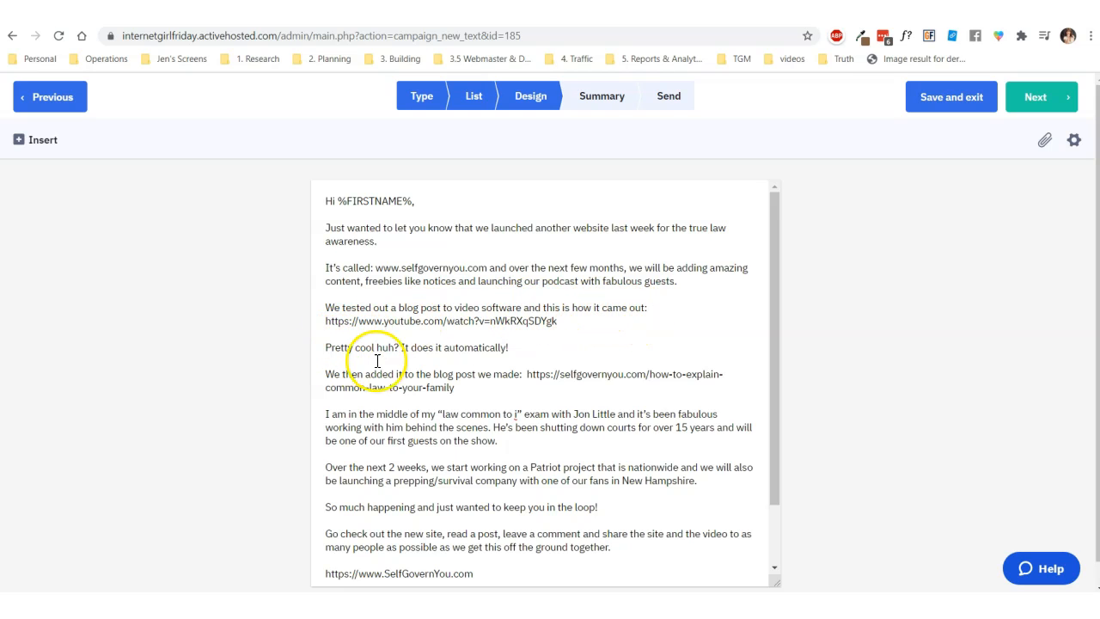
Reword the blog post sentence to "We then added the video to the blog post we made:" with the link on its own line, followed by "(leave a comment on it!)"
scroll(548, 350, down, 2)
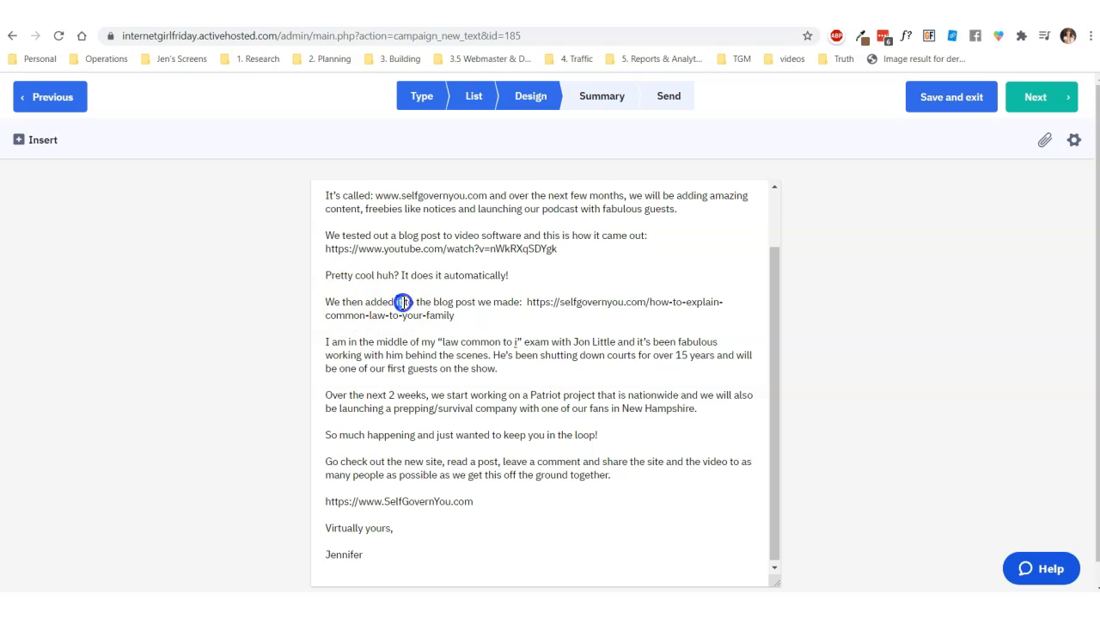
text(the video)
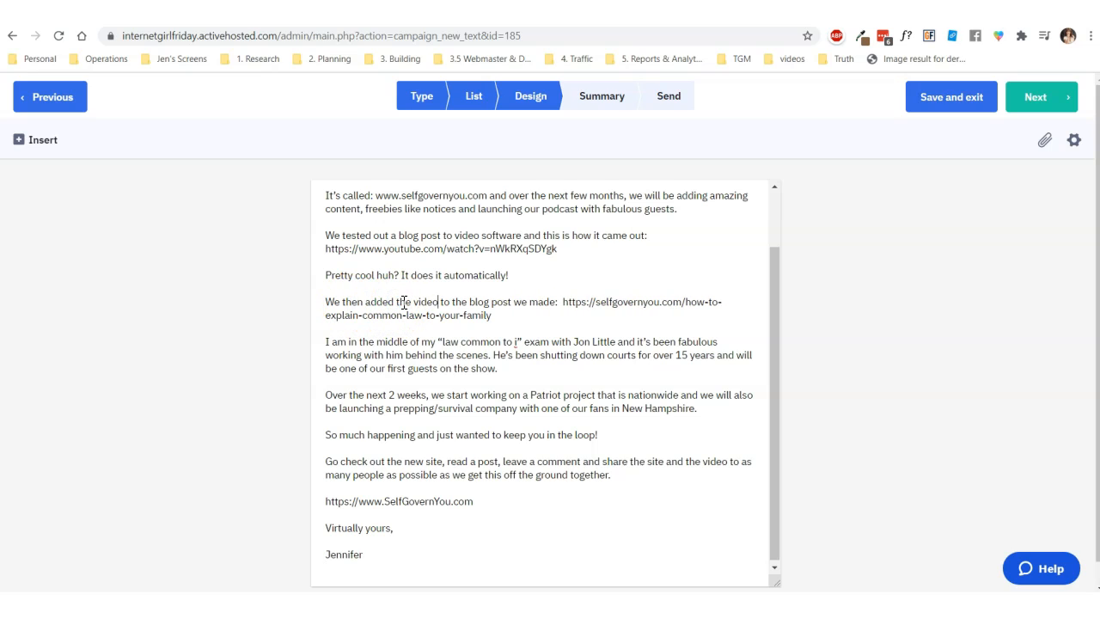
click(563, 303)
key(Return)
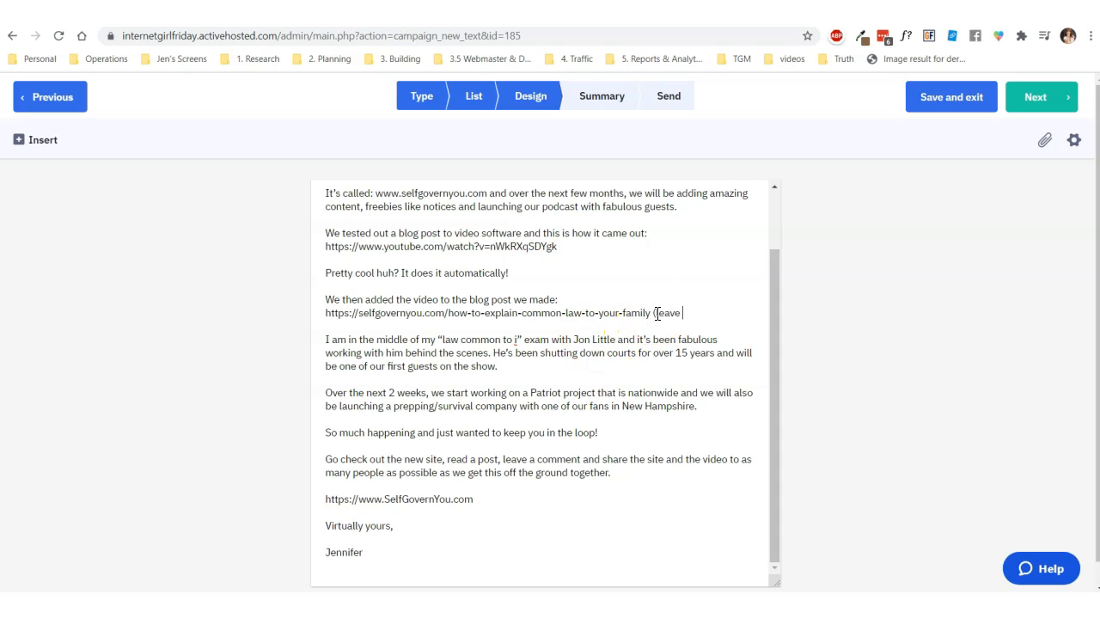
text(it!)
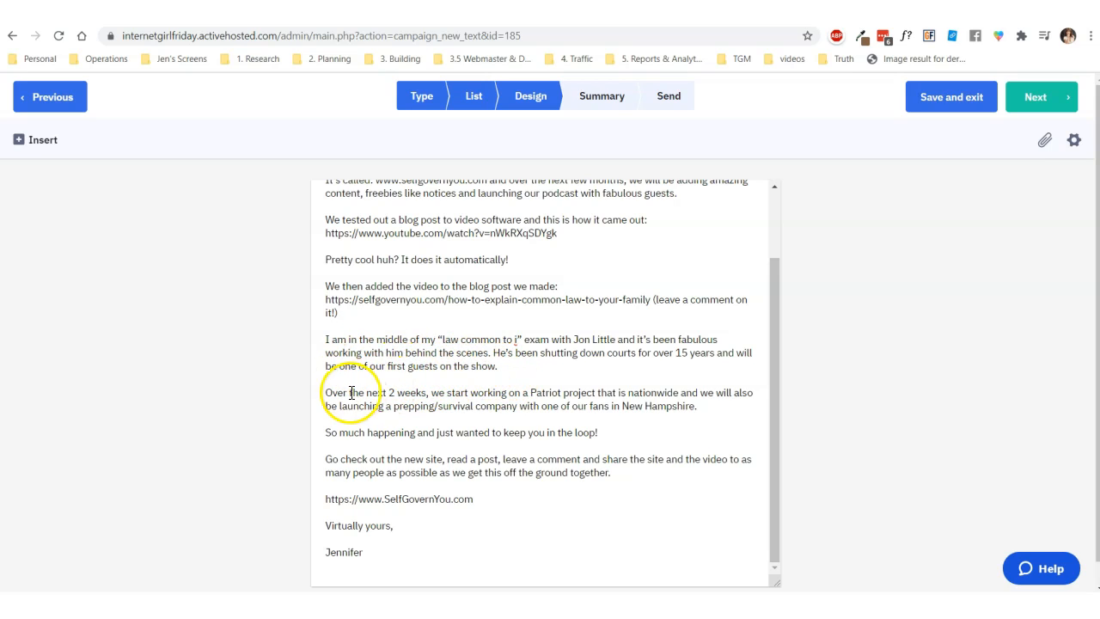
Proofread the rest of the email body and continue to the campaign's Summary stage
scroll(518, 397, down, 1)
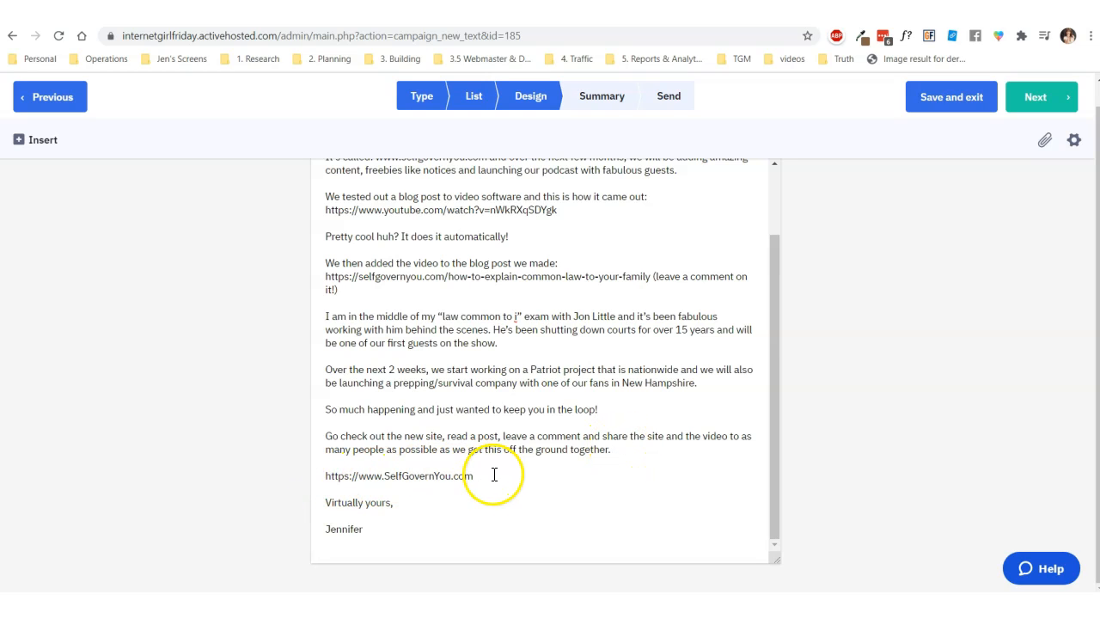
scroll(973, 192, up, 1)
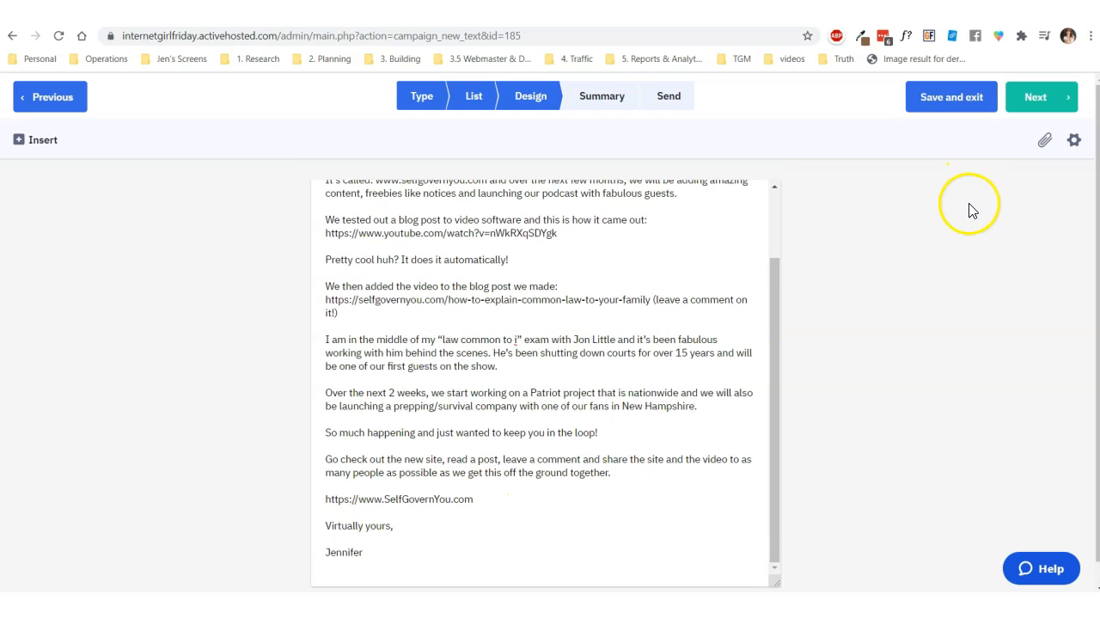
click(1036, 100)
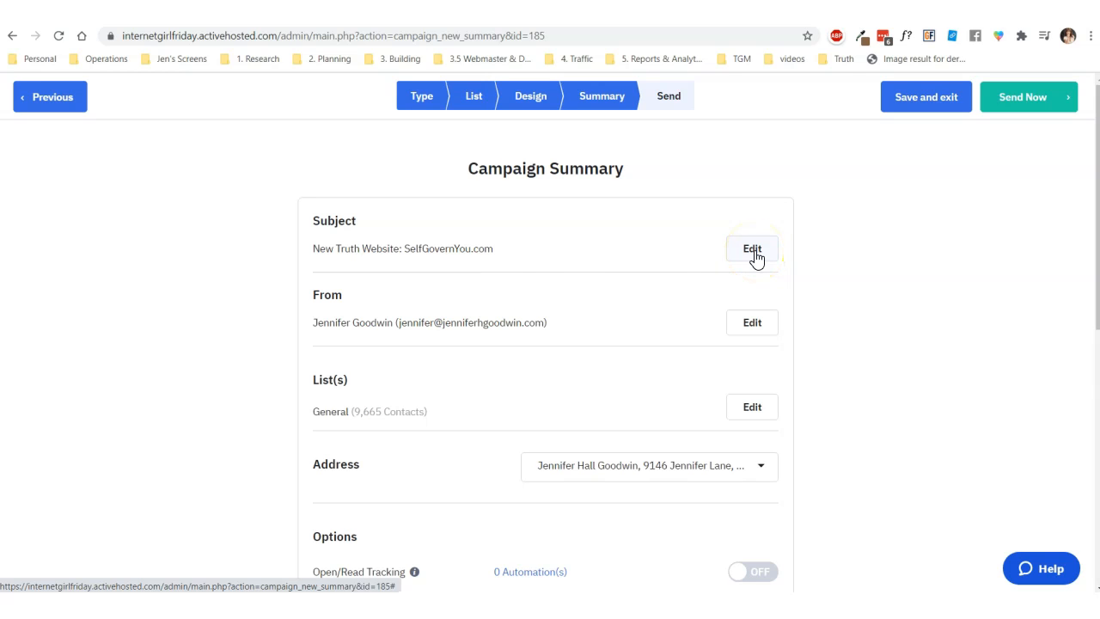
Switch to the Google Docs draft and copy the preheader text "It's LIVE & read to kick cabal butt!"
drag(492, 249, 422, 248)
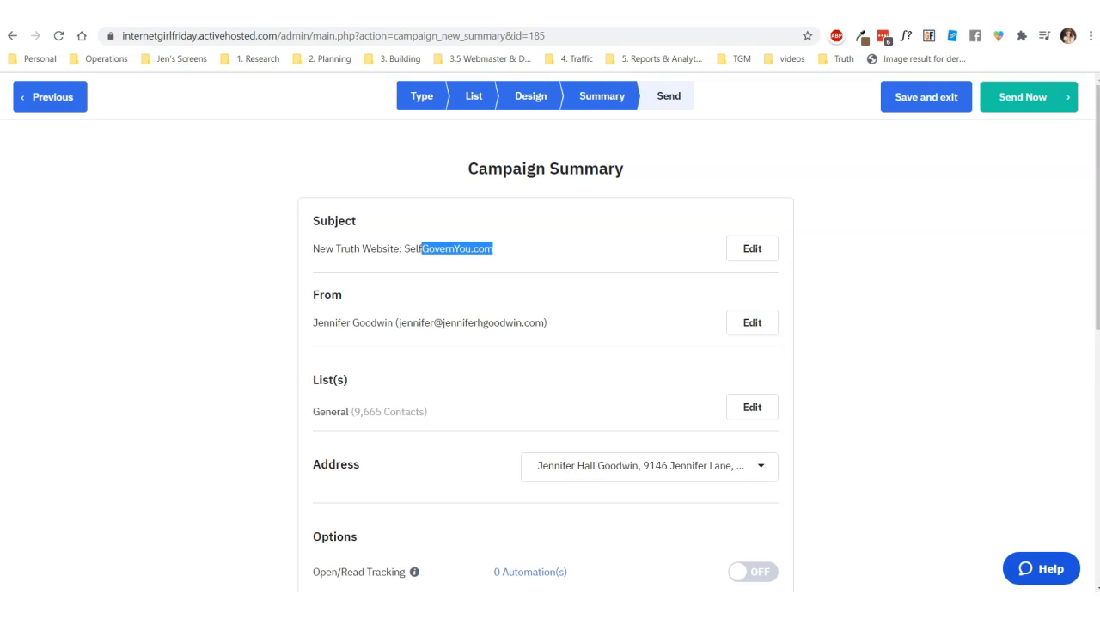
click(343, 12)
click(353, 283)
scroll(355, 283, up, 4)
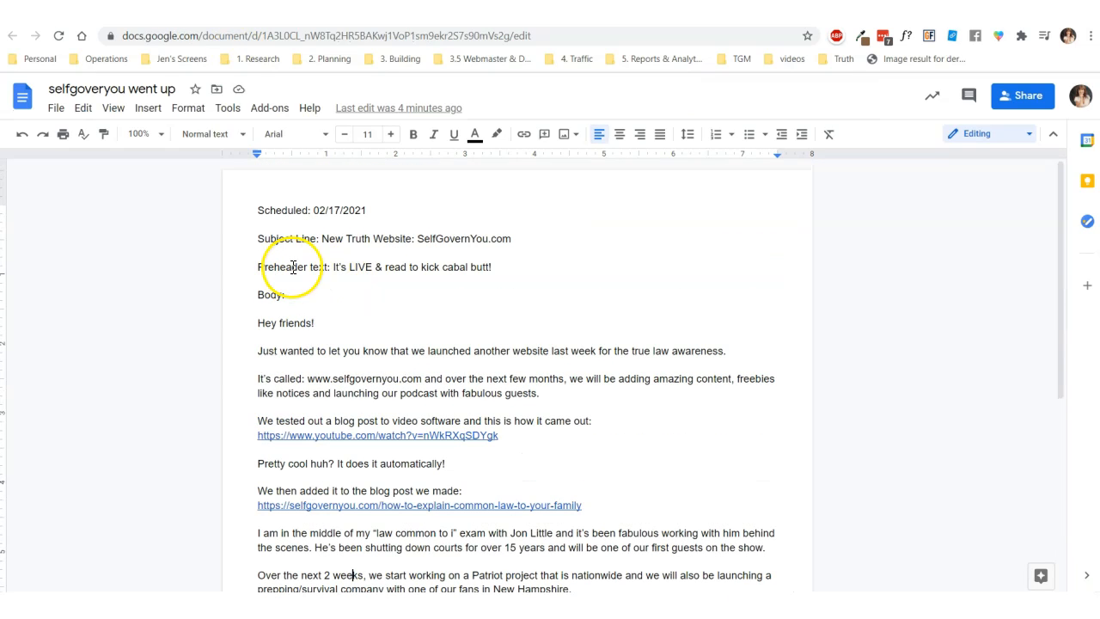
drag(333, 267, 482, 271)
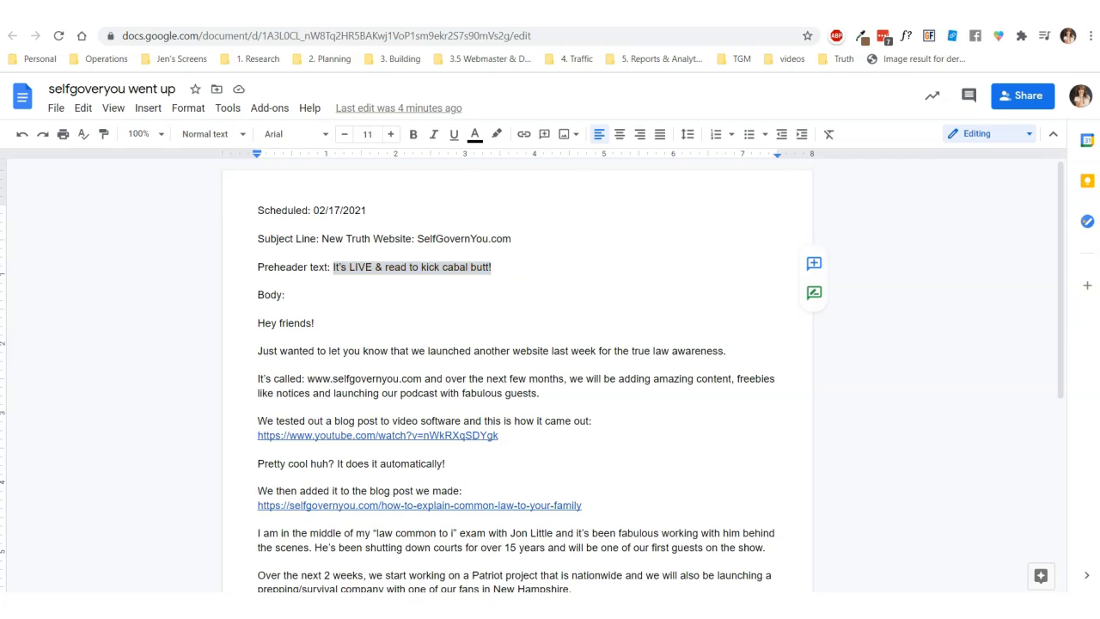
Switch to ActiveCampaign, check the campaign's subject settings for a preheader field, and return to the Summary stage without changing anything
click(361, 12)
click(745, 250)
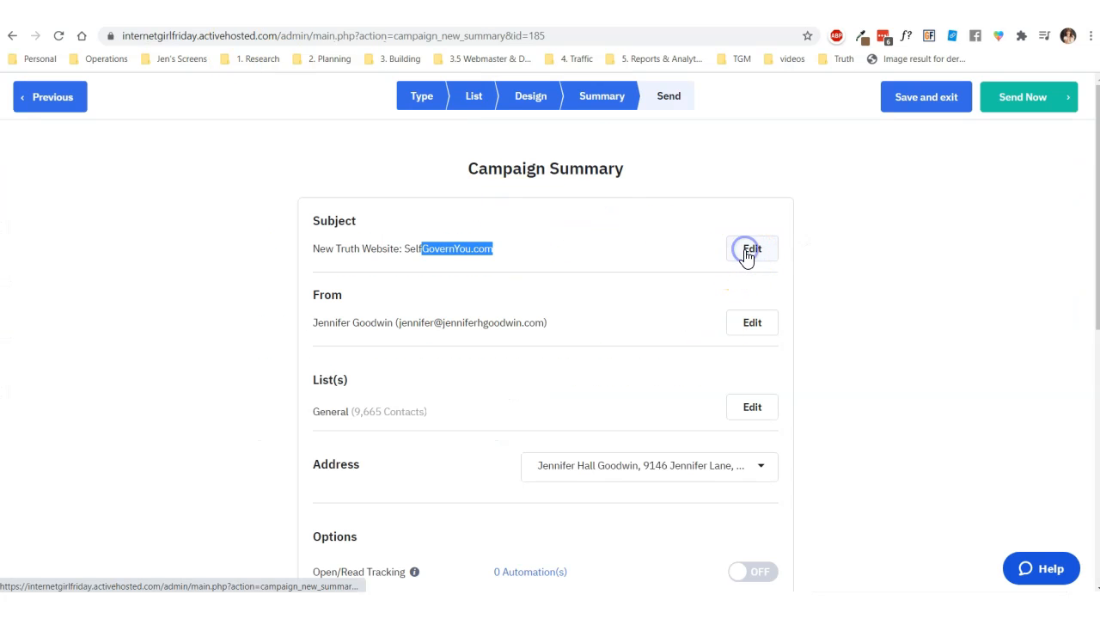
click(745, 254)
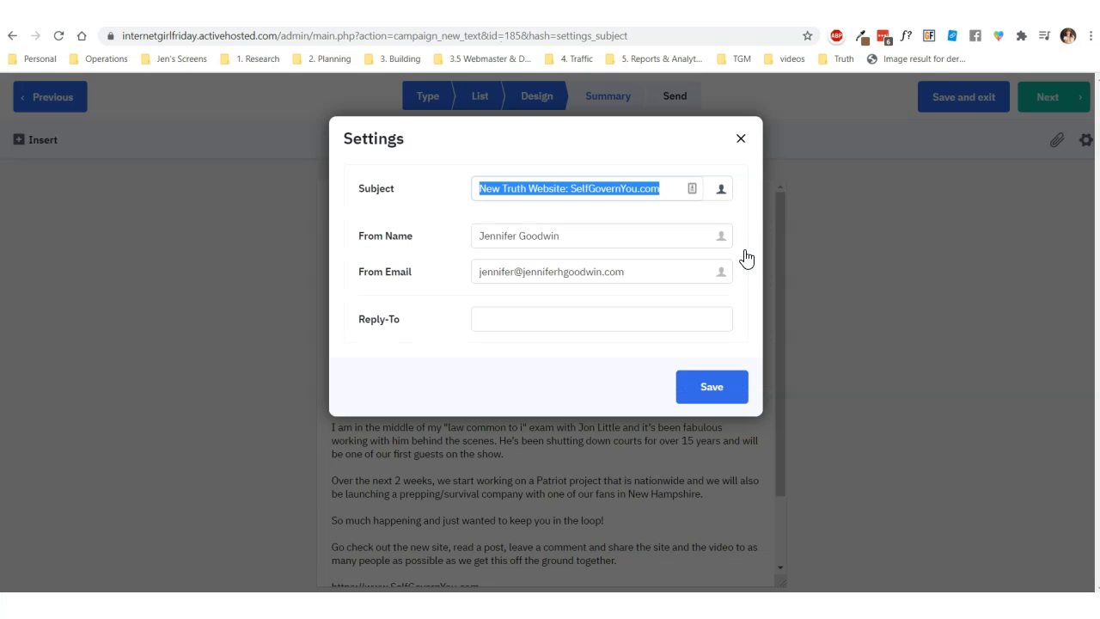
click(741, 138)
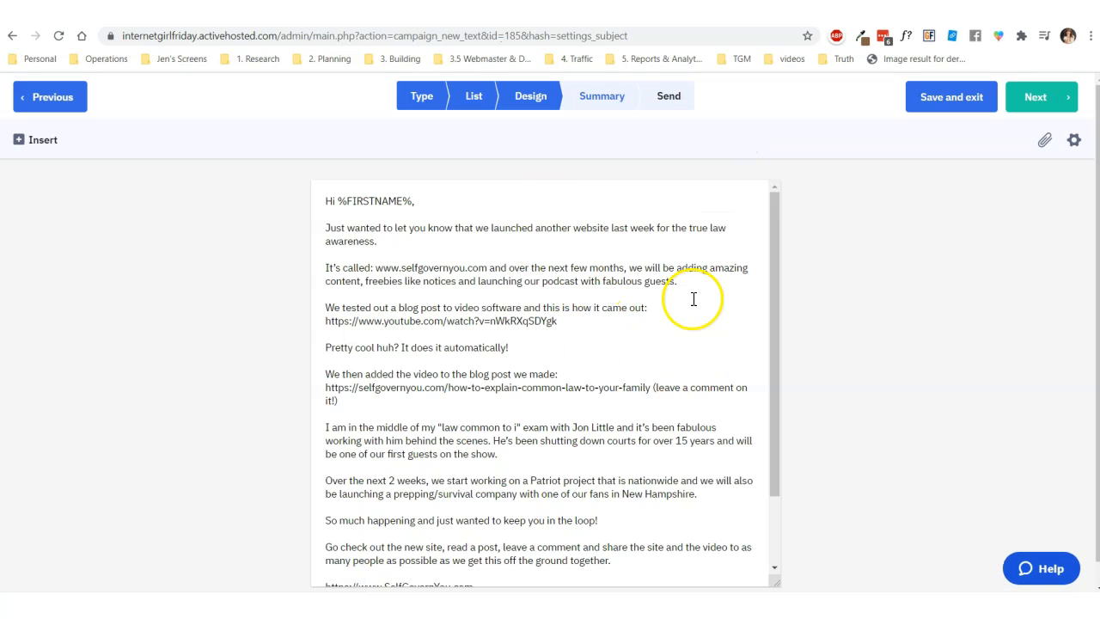
click(1074, 140)
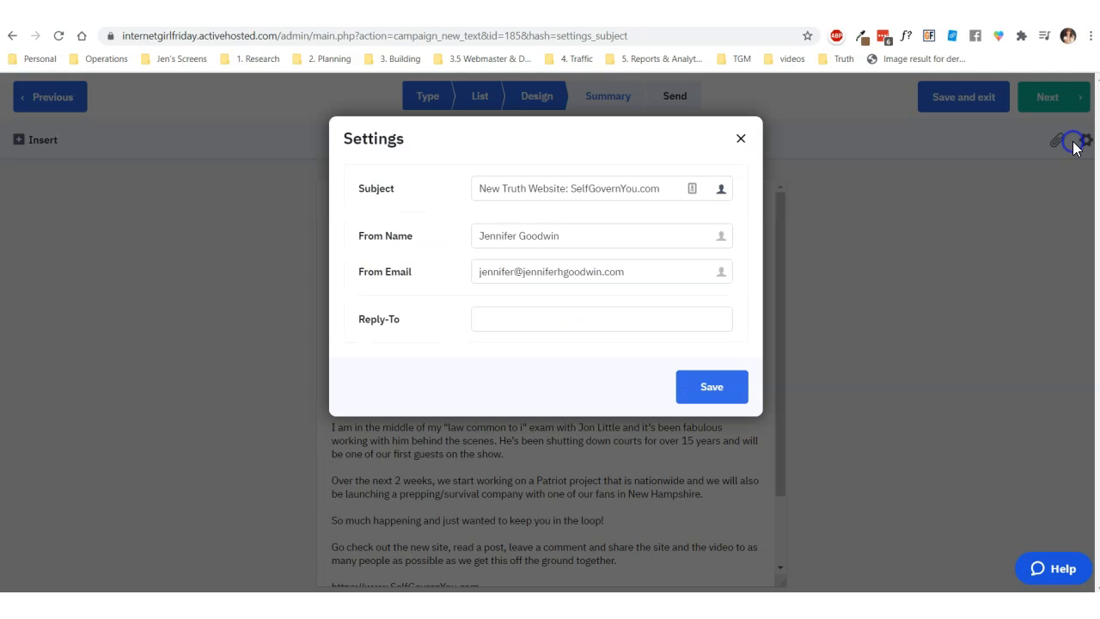
click(742, 141)
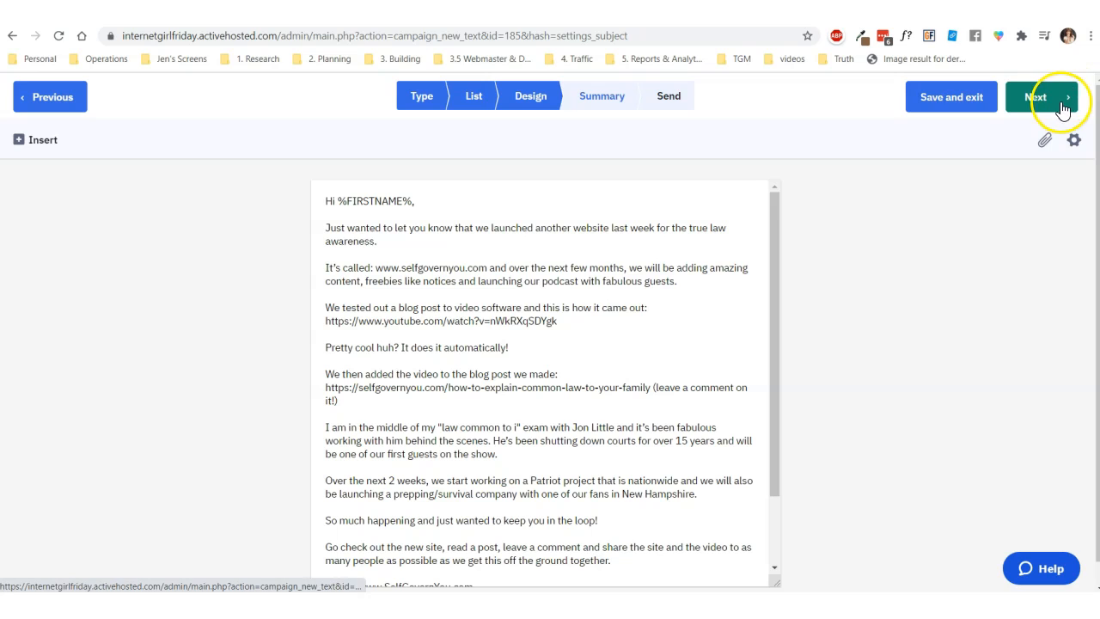
click(1062, 104)
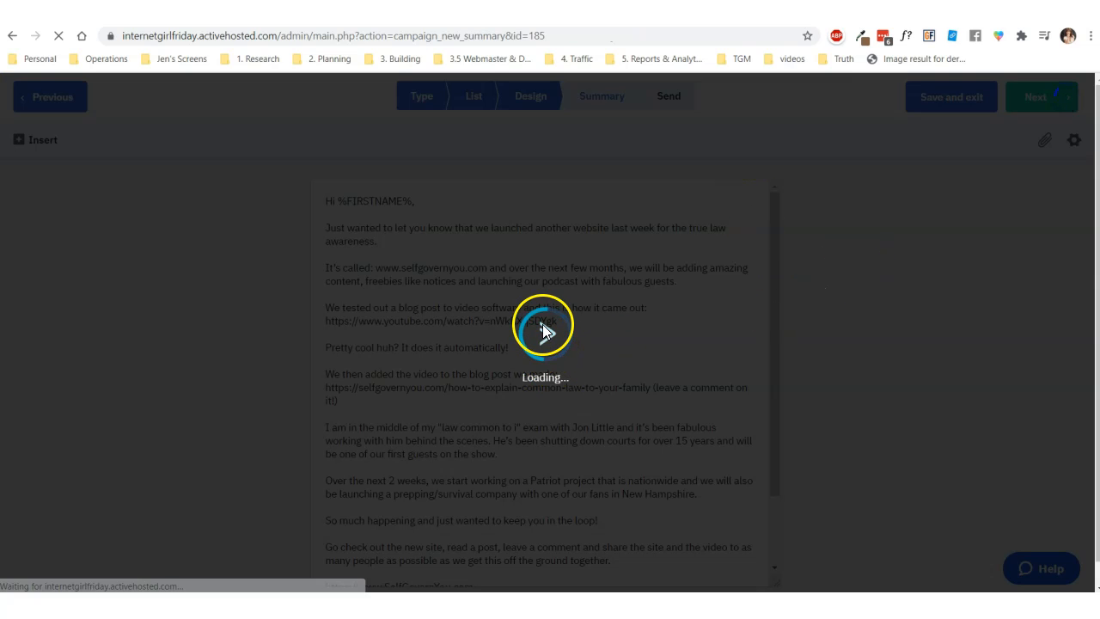
Review the recipient list and the available sender addresses in the Campaign Summary
scroll(545, 309, down, 2)
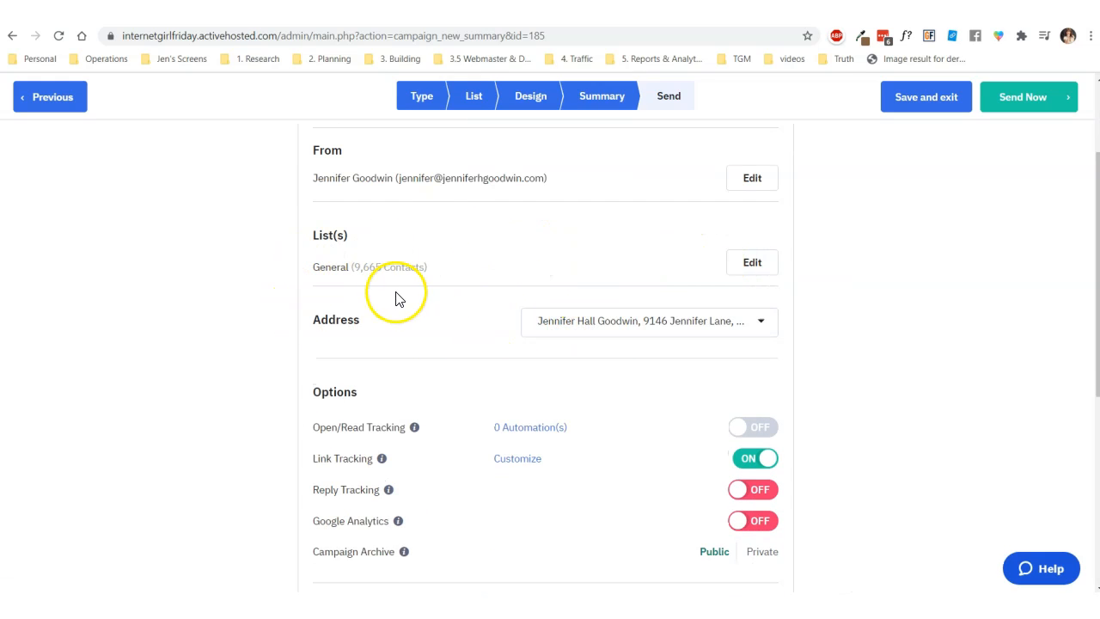
drag(312, 266, 448, 262)
scroll(449, 261, down, 1)
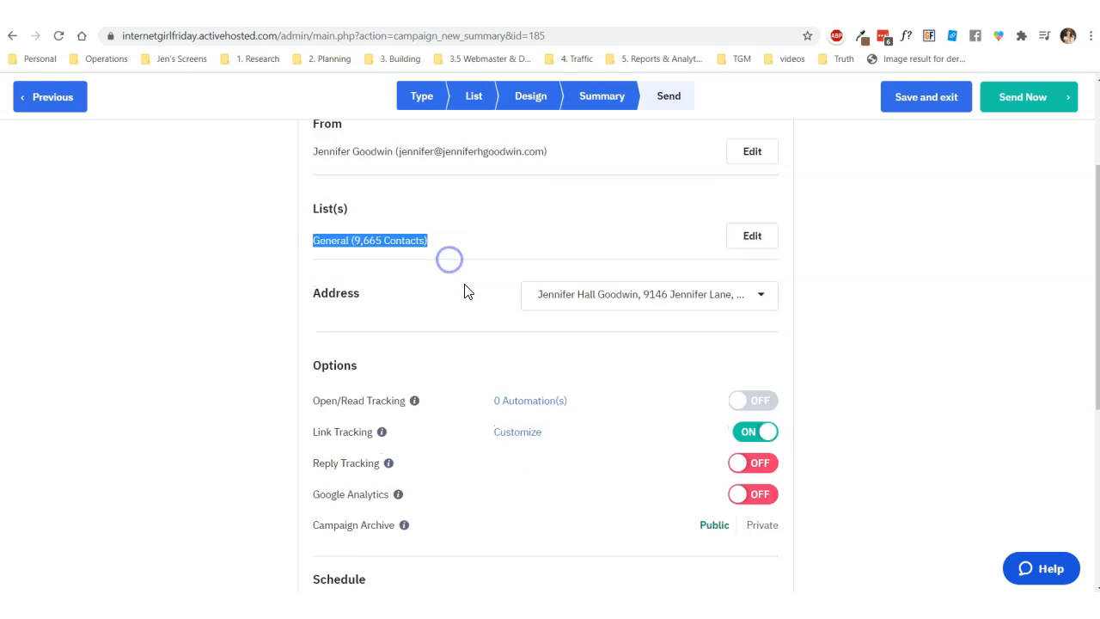
click(701, 253)
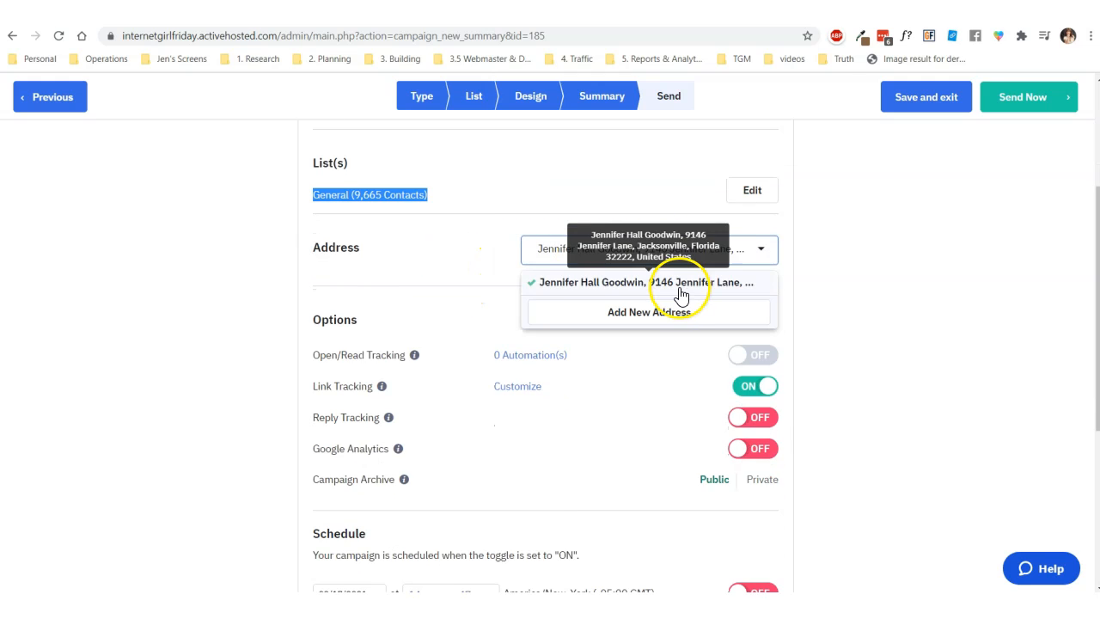
click(886, 265)
scroll(885, 270, up, 3)
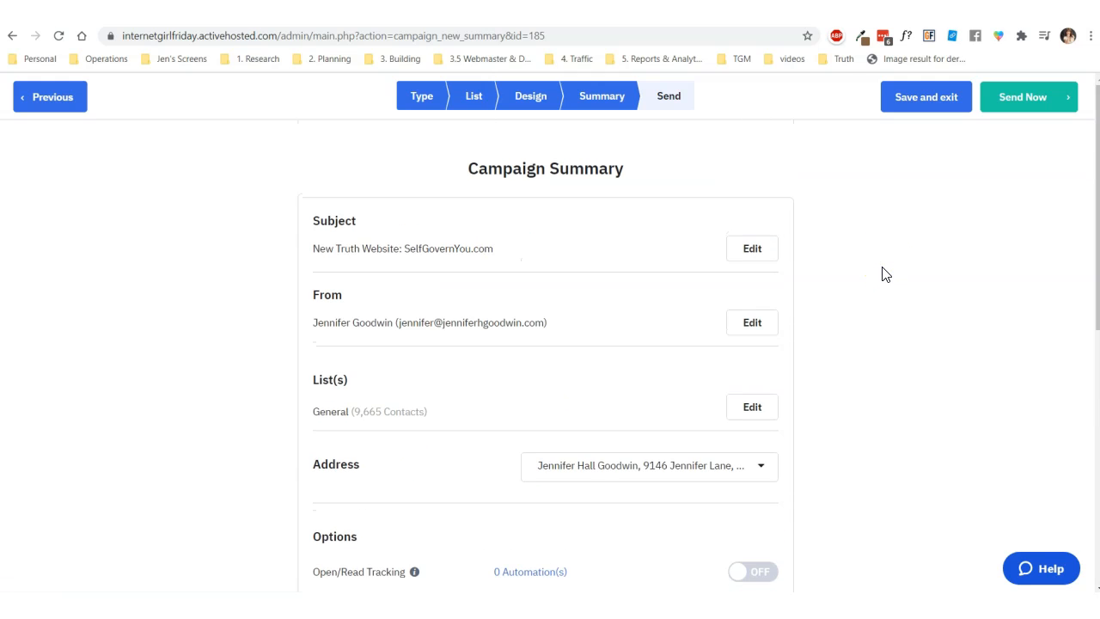
Examine the campaign's tracking options, schedule settings and spam check in the summary
scroll(886, 274, down, 5)
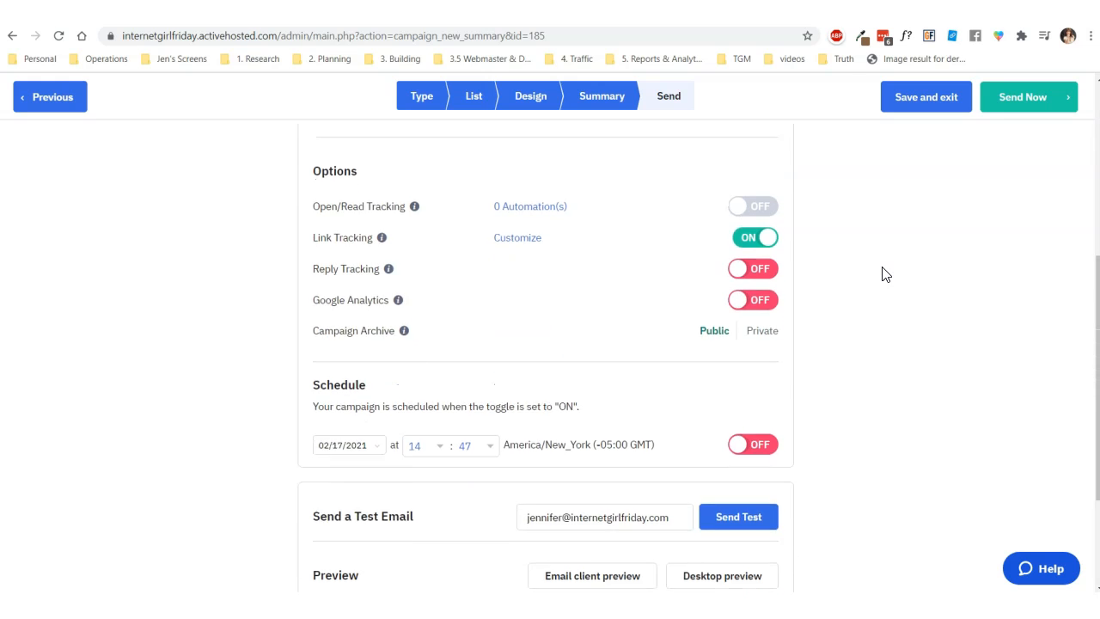
scroll(886, 274, down, 2)
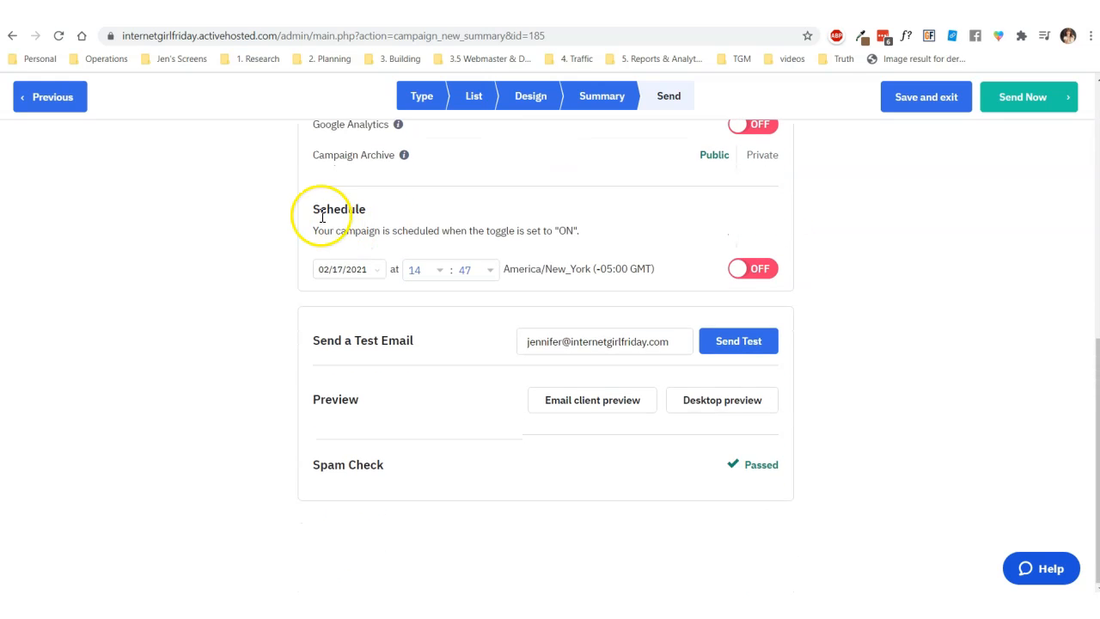
drag(312, 208, 582, 237)
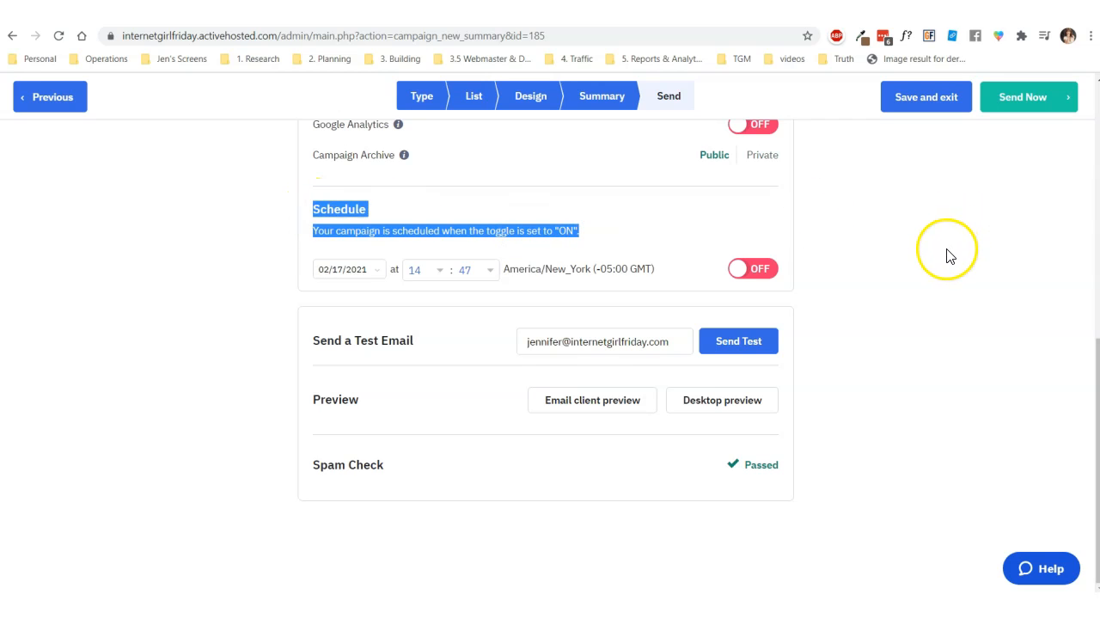
drag(778, 465, 316, 469)
click(374, 465)
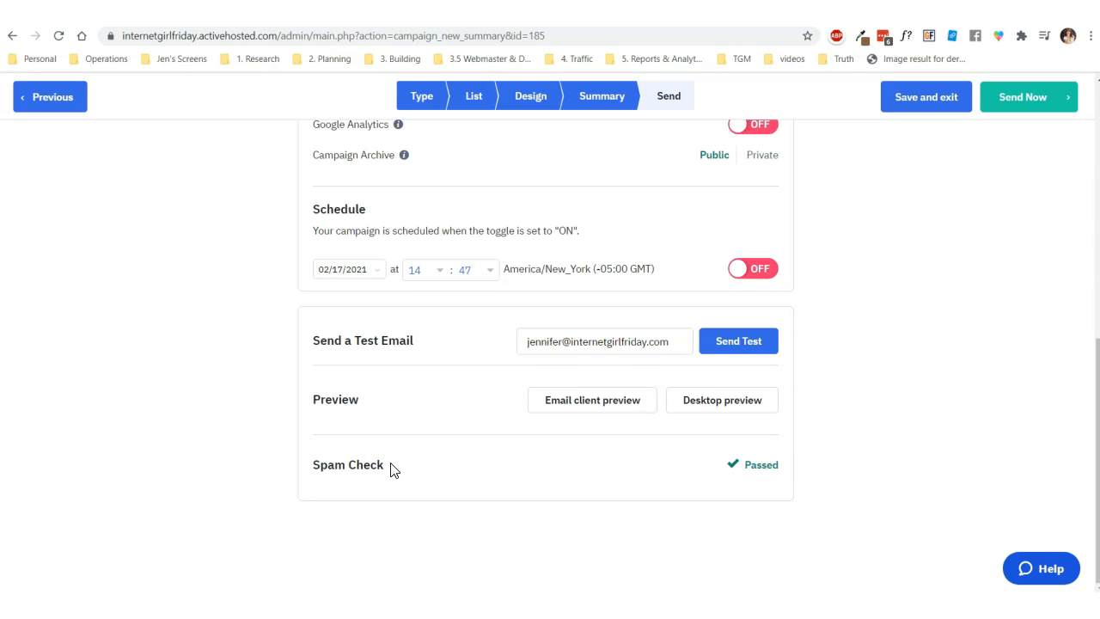
drag(314, 468, 781, 475)
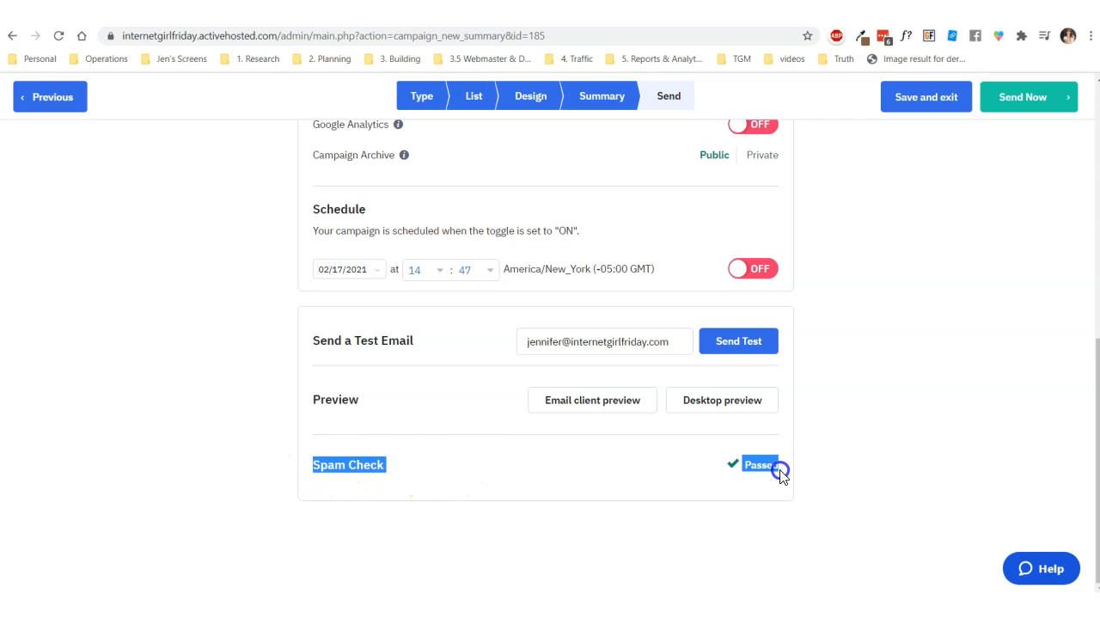
click(720, 464)
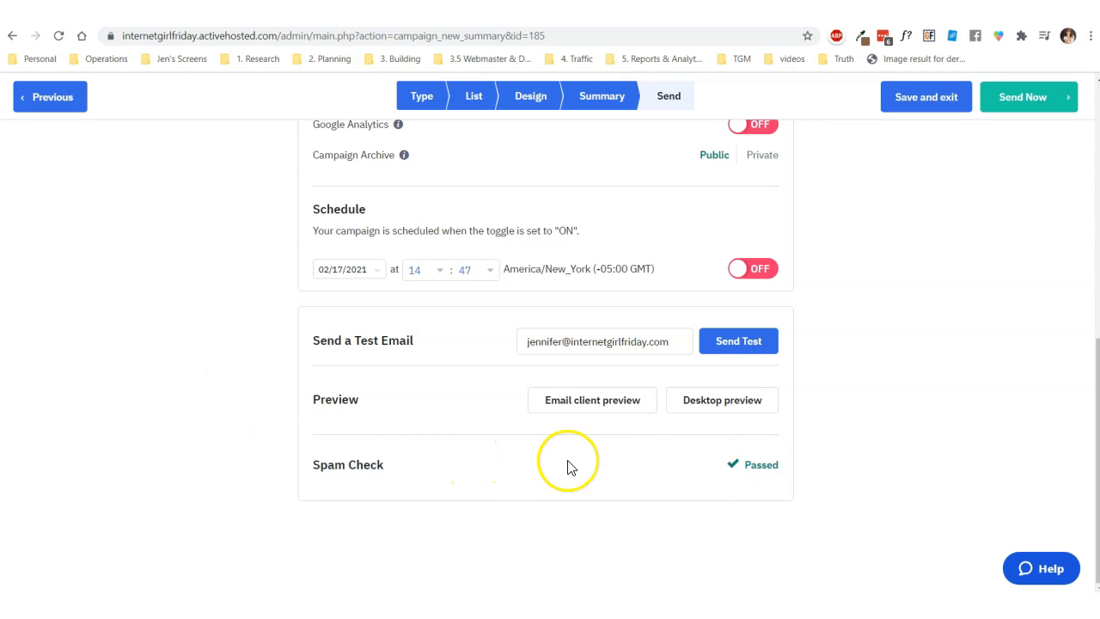
Send the campaign immediately to the General list and confirm the sending
scroll(966, 368, up, 6)
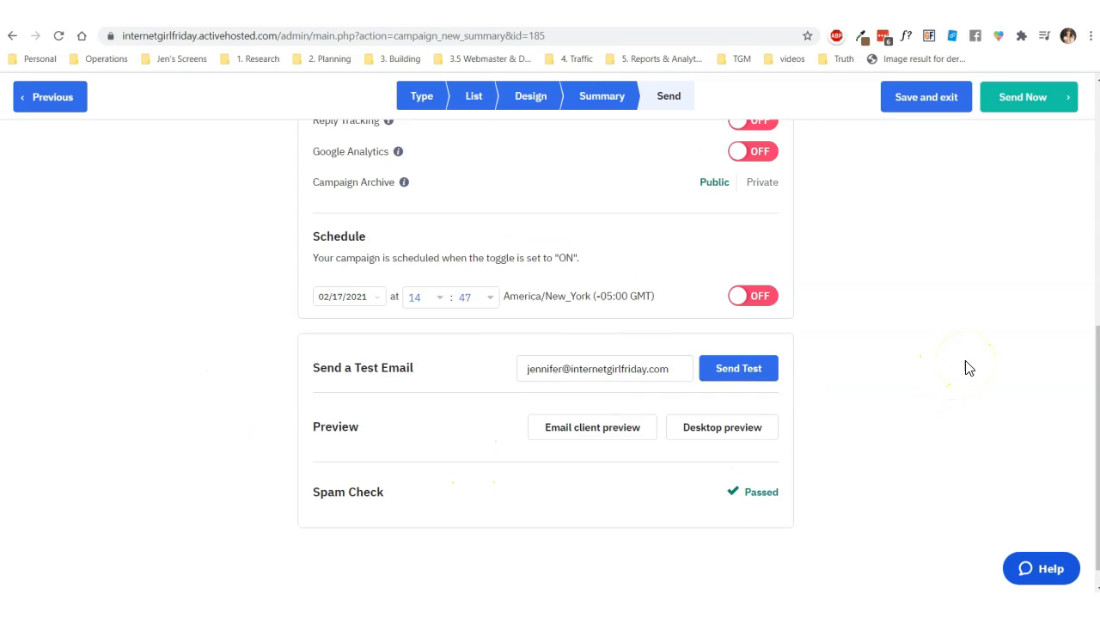
click(1057, 101)
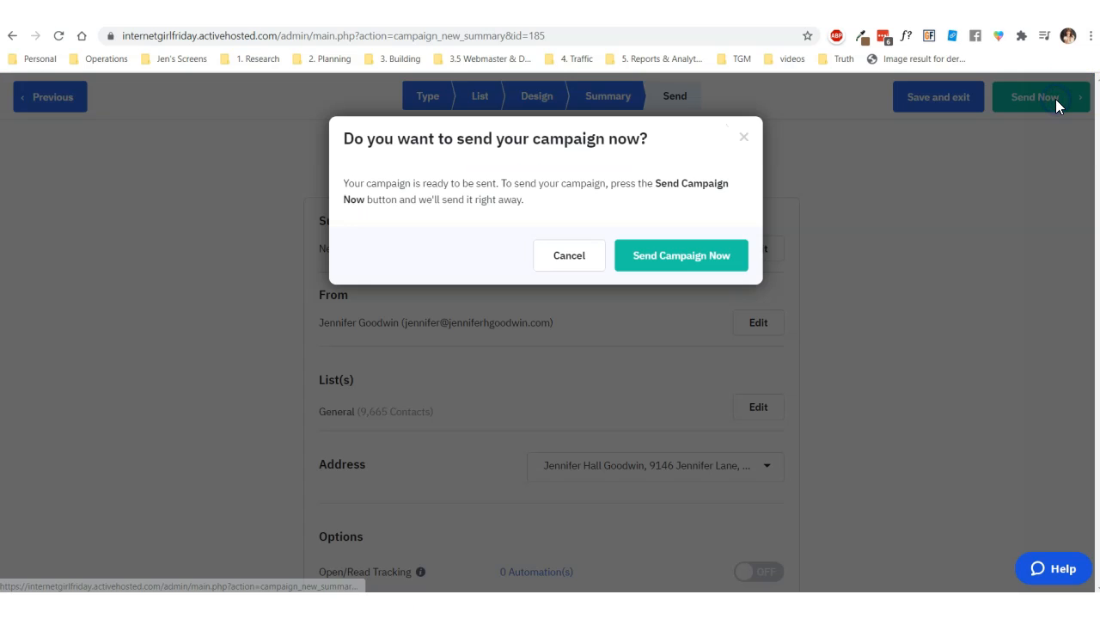
click(701, 260)
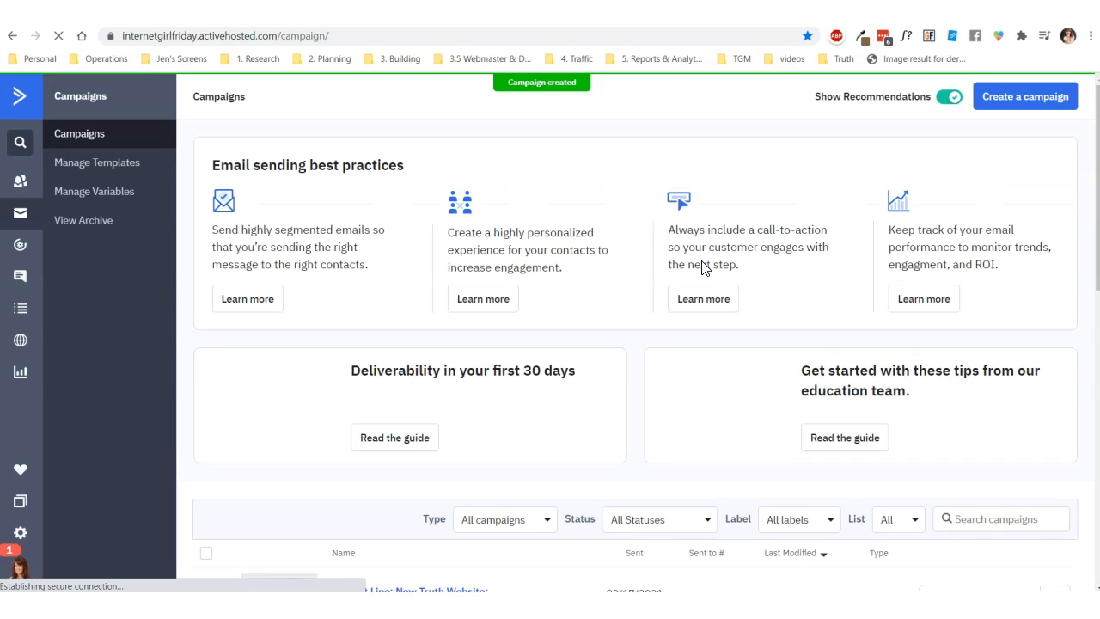
Copy the new campaign's link from the campaign list and paste it into report link cell H8 of the Google Sheets campaign log
scroll(609, 270, down, 3)
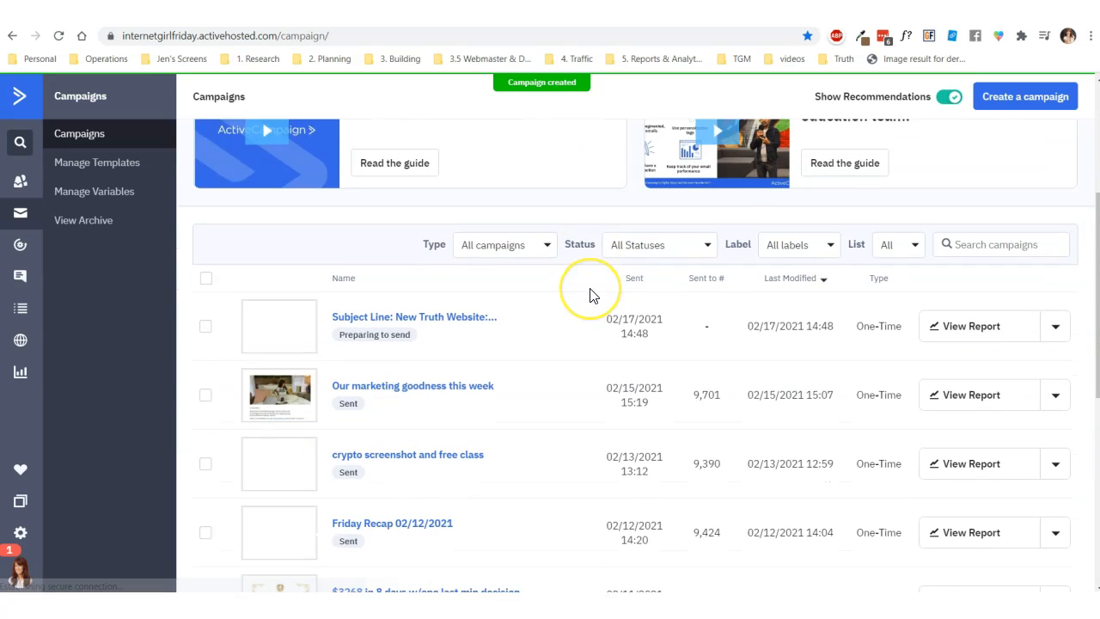
right_click(397, 310)
click(450, 414)
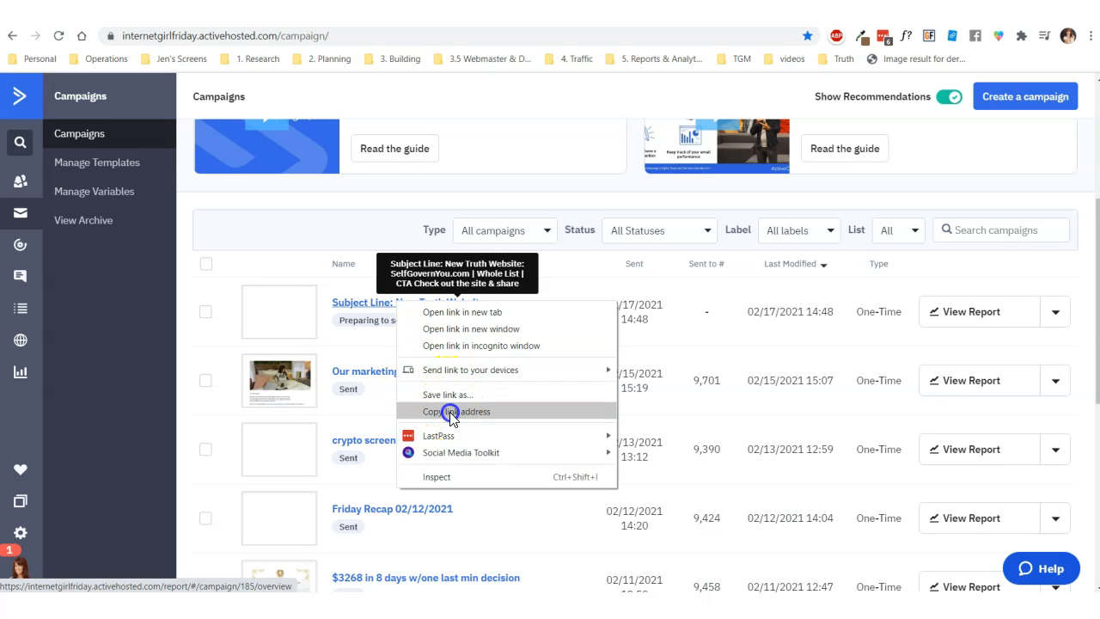
key(alt+Tab)
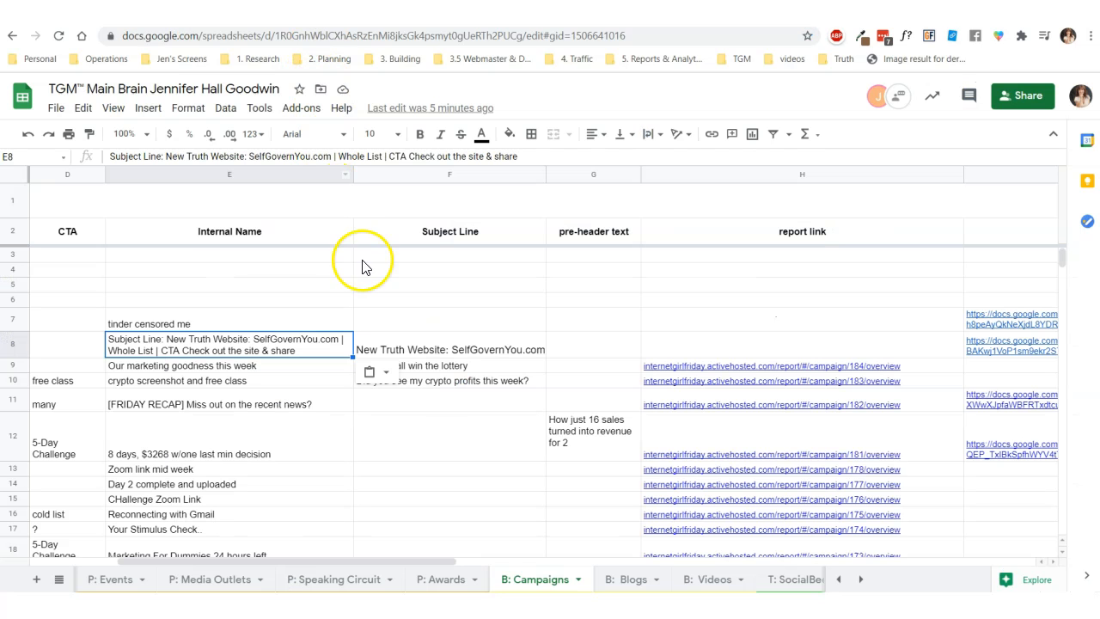
click(452, 350)
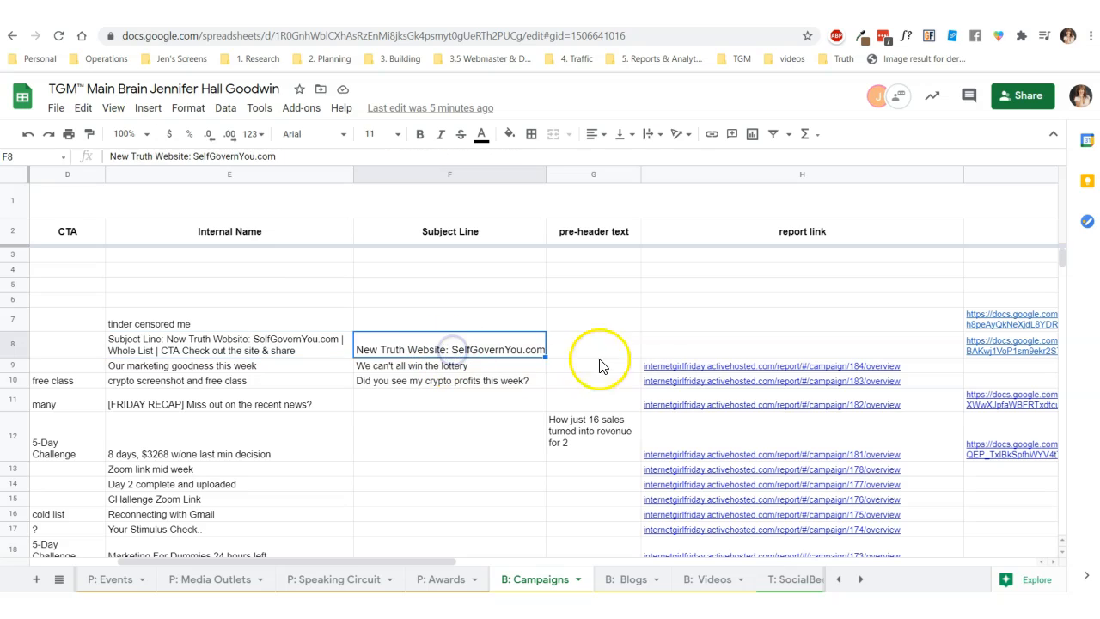
double_click(659, 344)
key(ctrl+v)
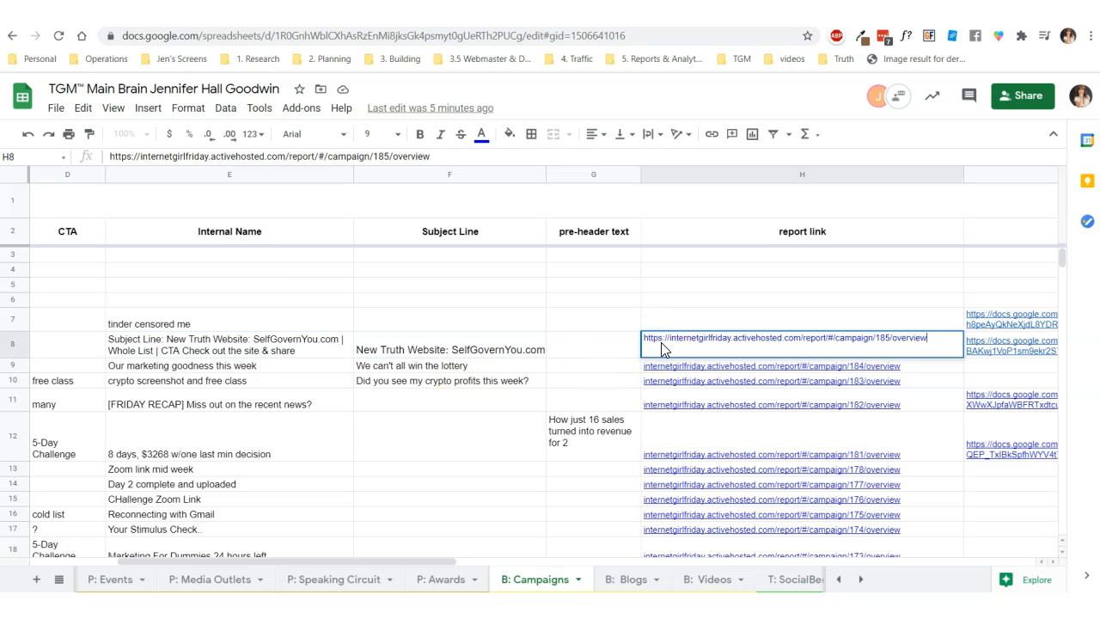
click(586, 321)
Apply the formatting of subject line cell F9 to F8 and enter "n/a" as the pre-header text in G8
click(428, 366)
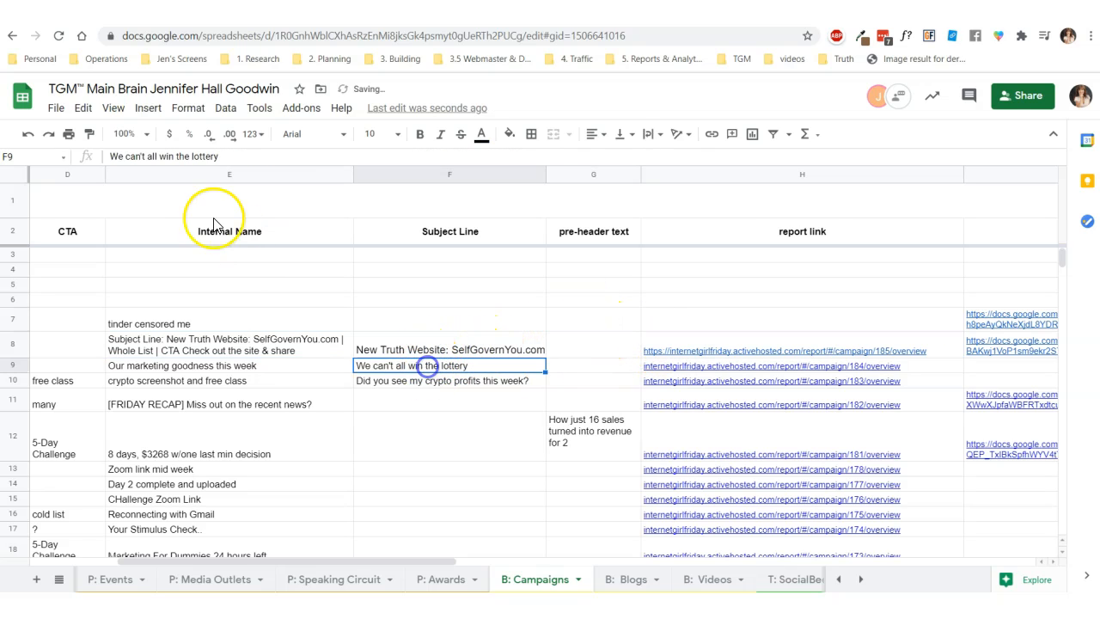
click(89, 133)
click(495, 344)
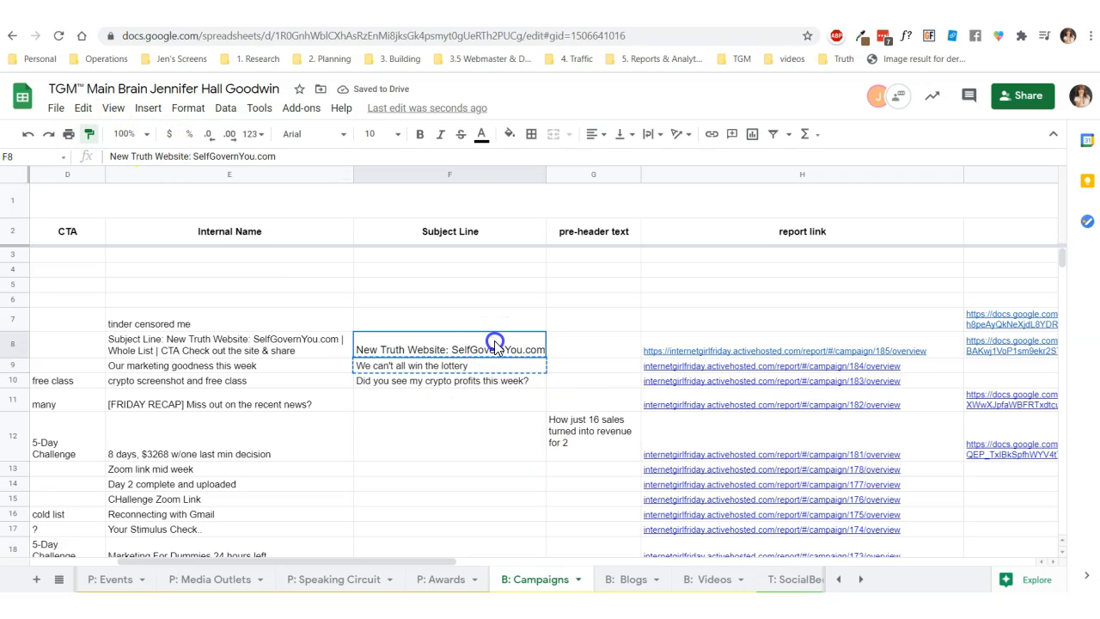
click(571, 351)
text(n/a)
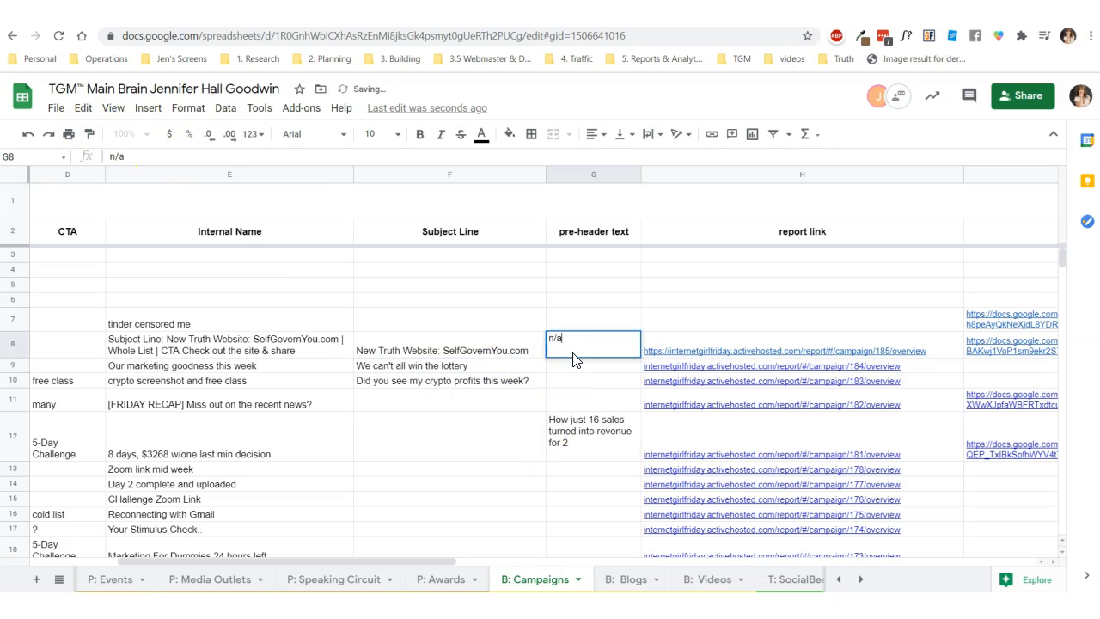
click(437, 345)
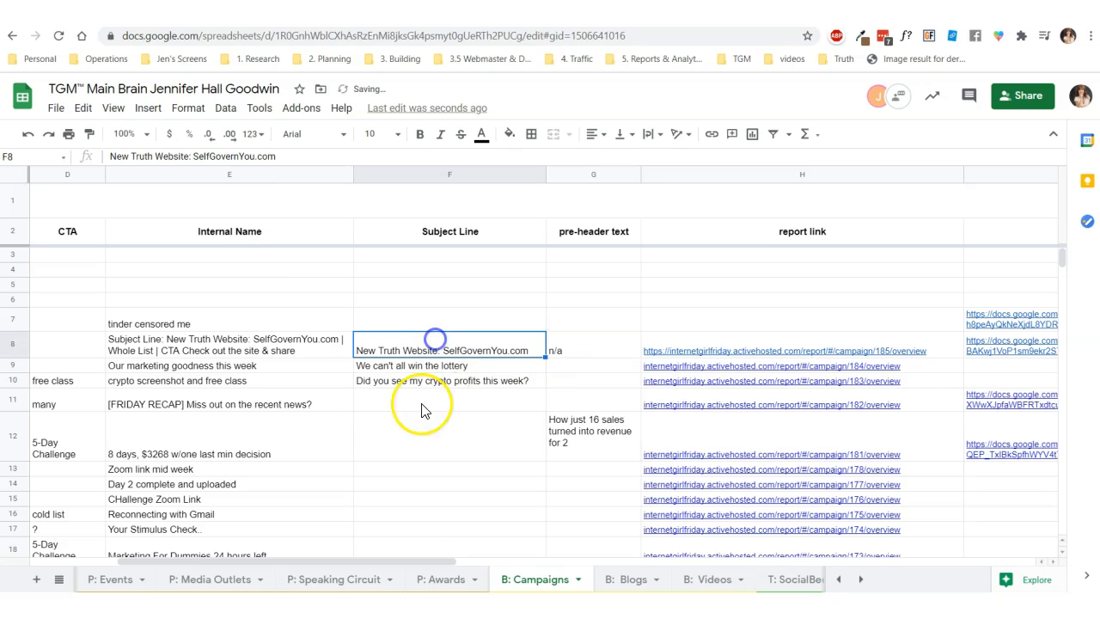
Enter "general, all" as the list & segment and "Law - SGY" as the content category in row 8
drag(400, 559, 314, 565)
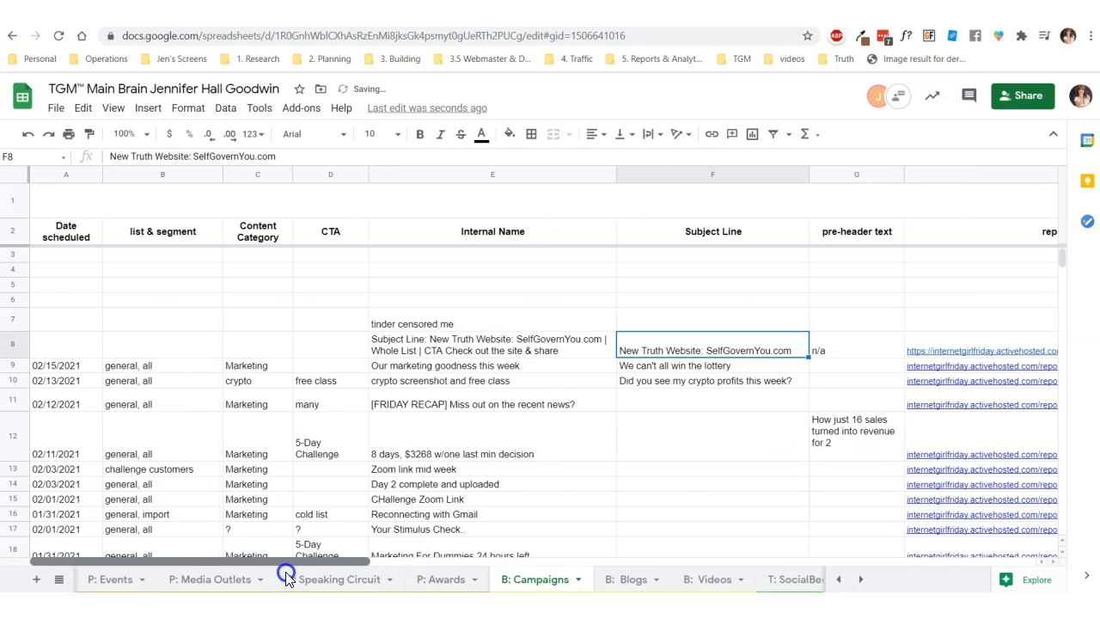
click(258, 346)
click(166, 351)
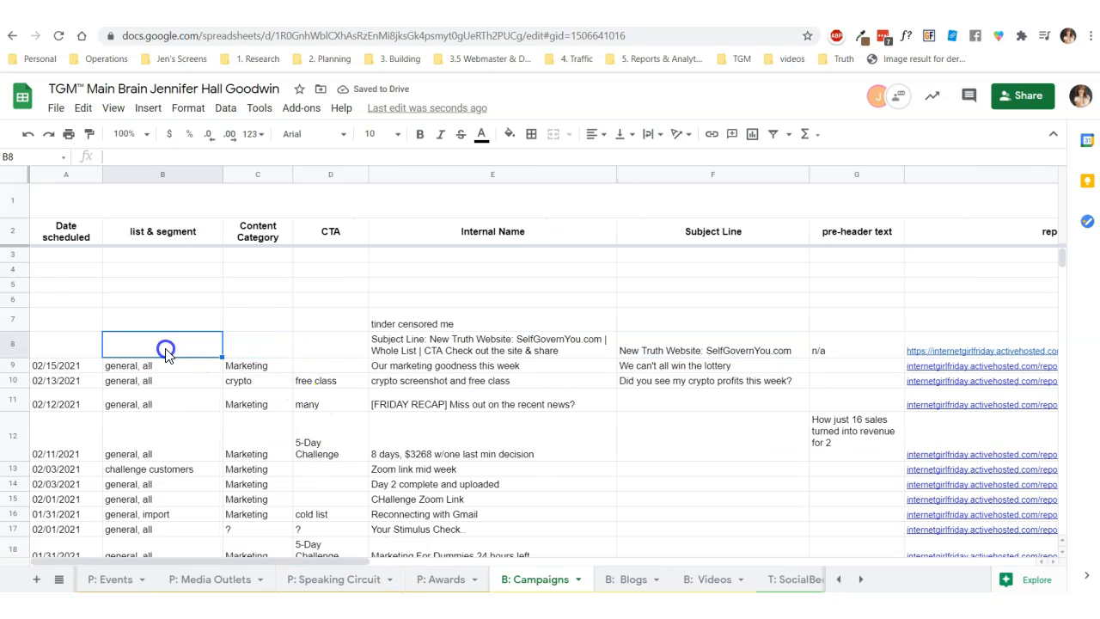
text(general, all)
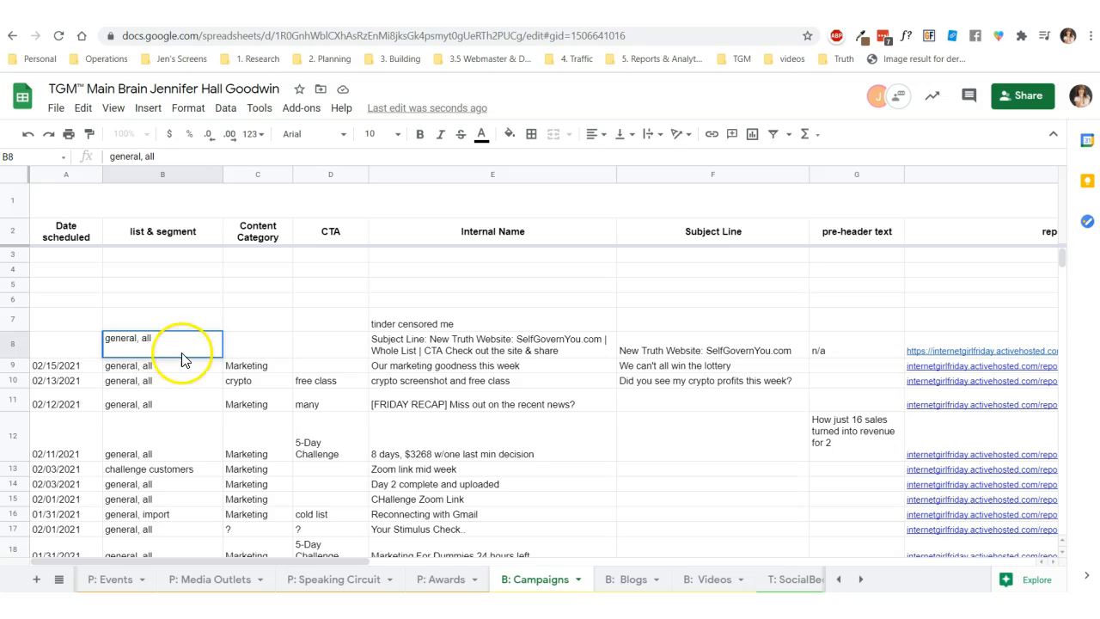
click(258, 345)
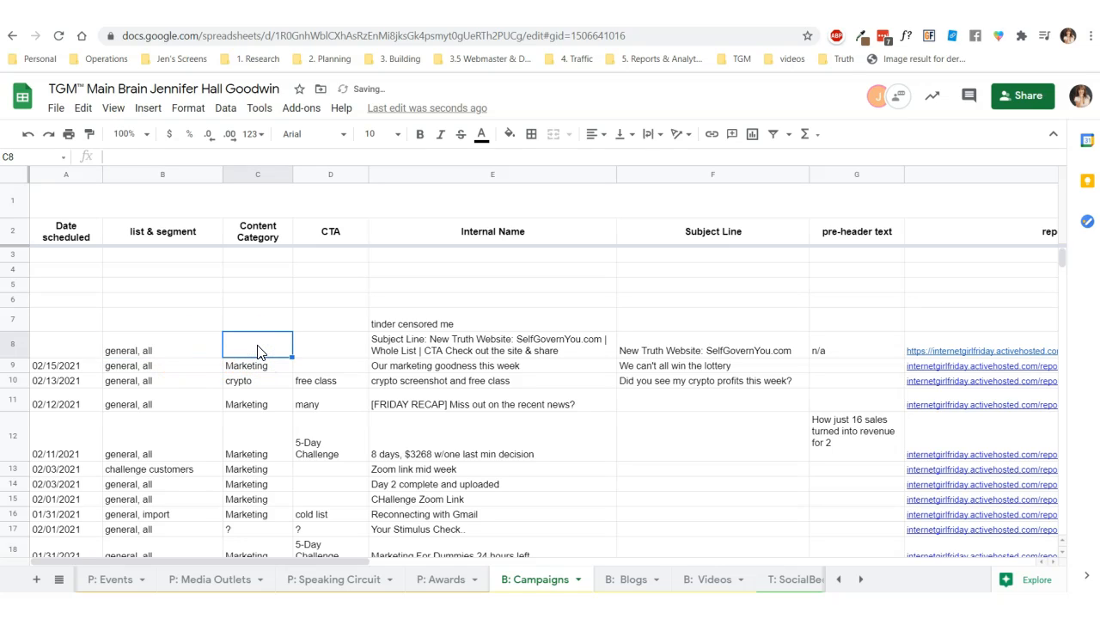
text(SGY)
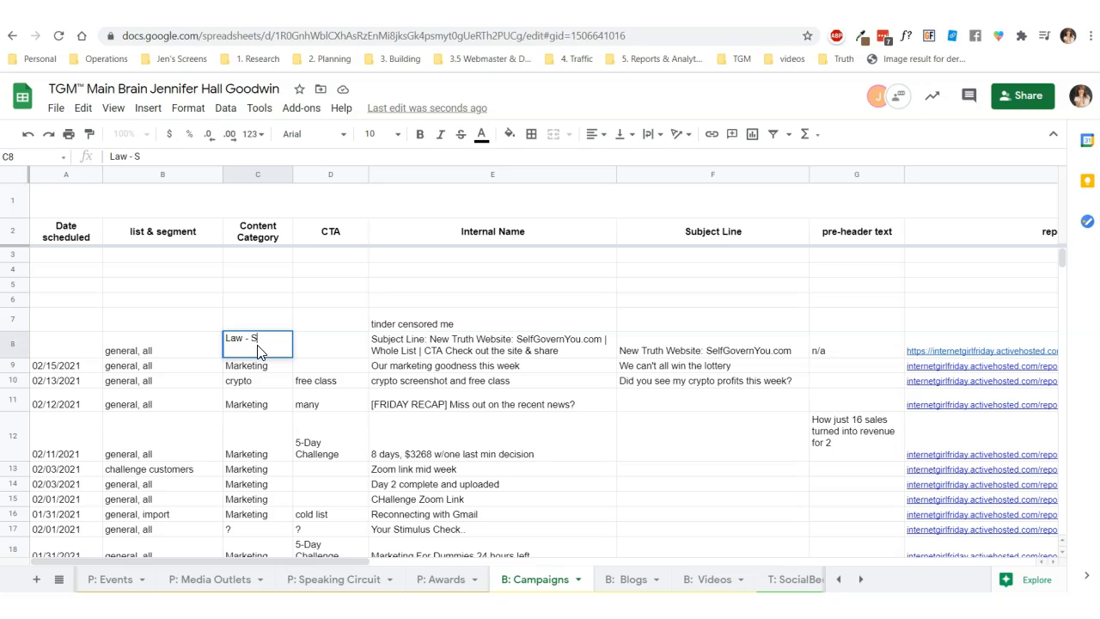
Enter "Share the site" as the CTA and 02/17/2021 as the date scheduled in row 8
click(345, 344)
text(Share the site)
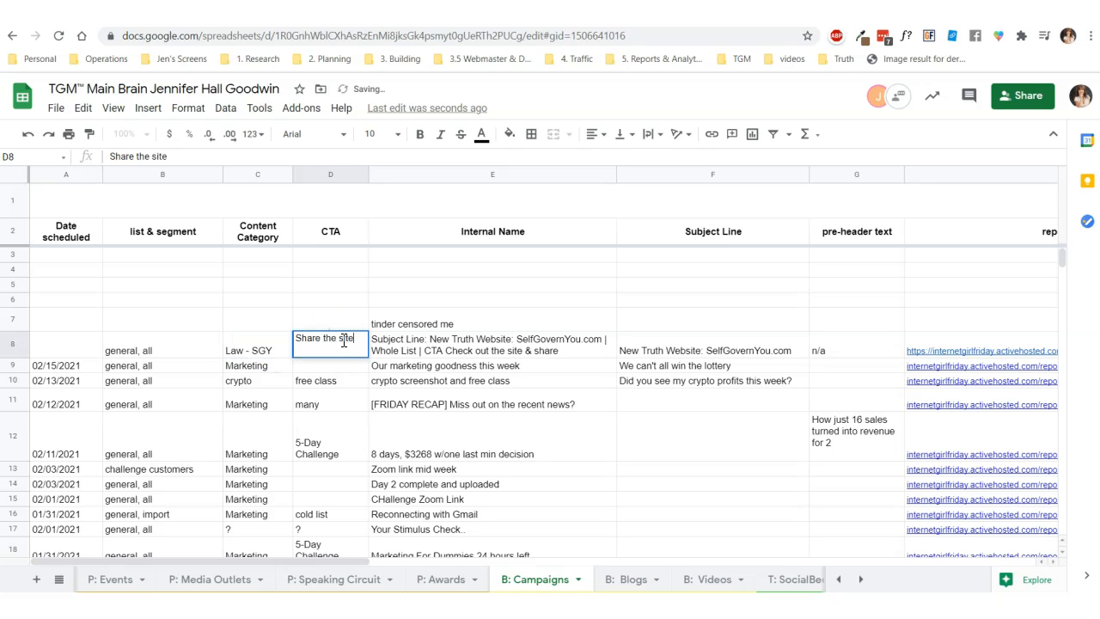
click(53, 354)
text(02/17/20)
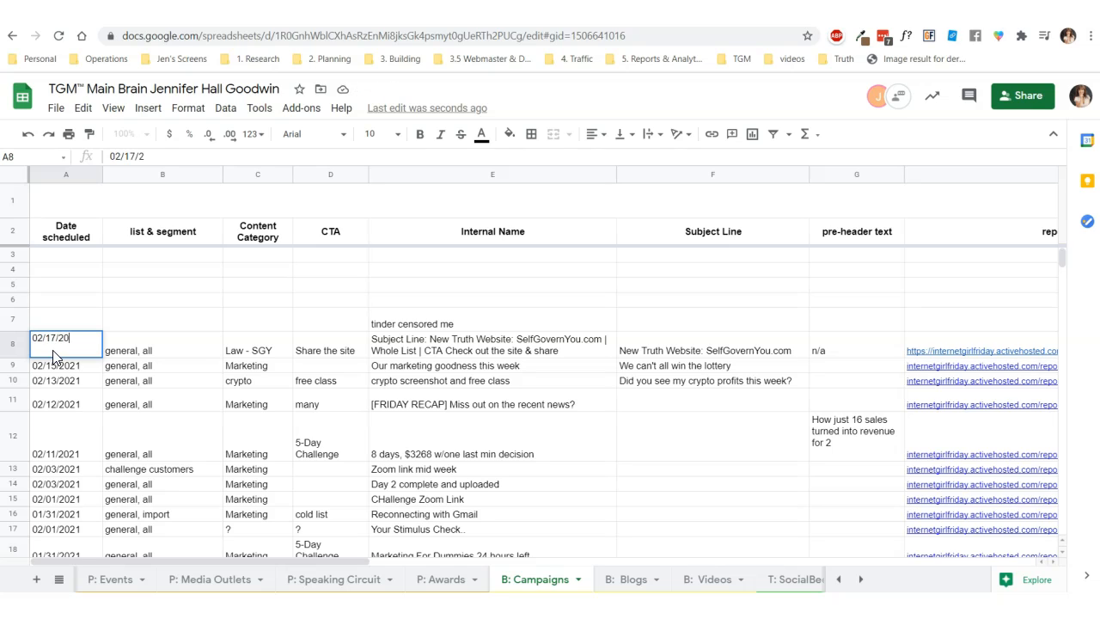
click(179, 352)
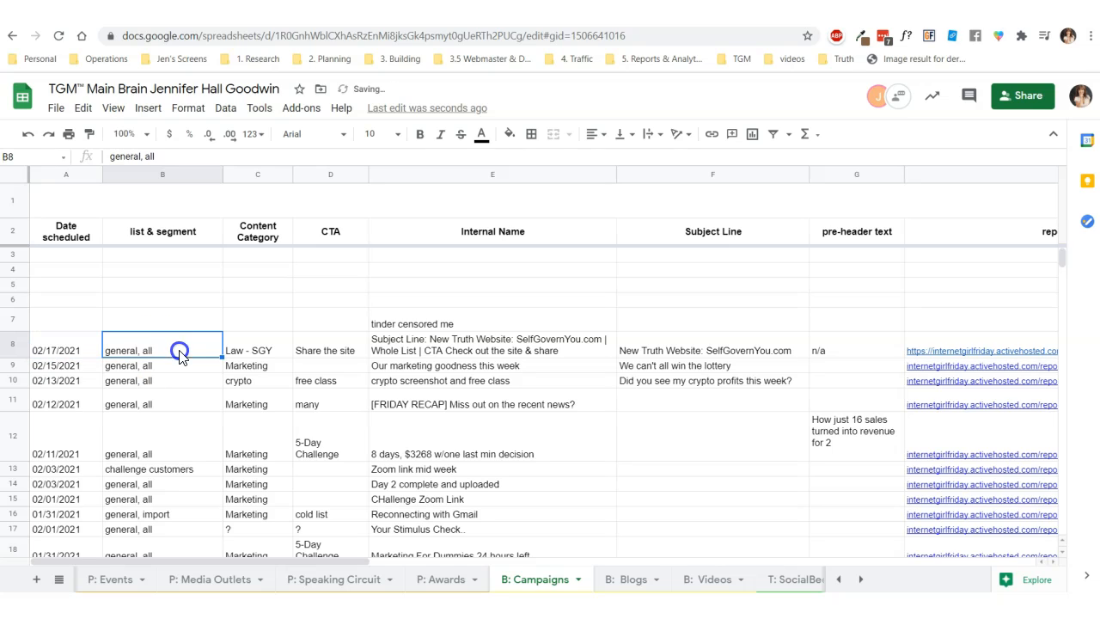
Review row 8's entries, look through the Google Docs email draft, and return to the Google Sheets campaign log
click(273, 354)
click(308, 352)
click(436, 338)
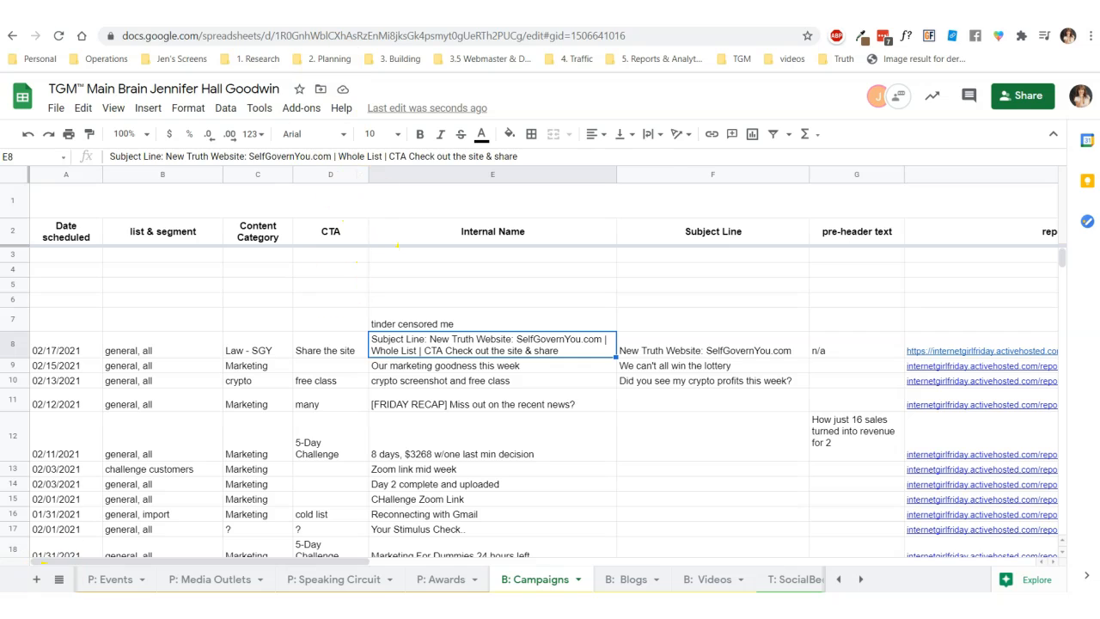
click(331, 12)
click(385, 351)
scroll(385, 351, down, 5)
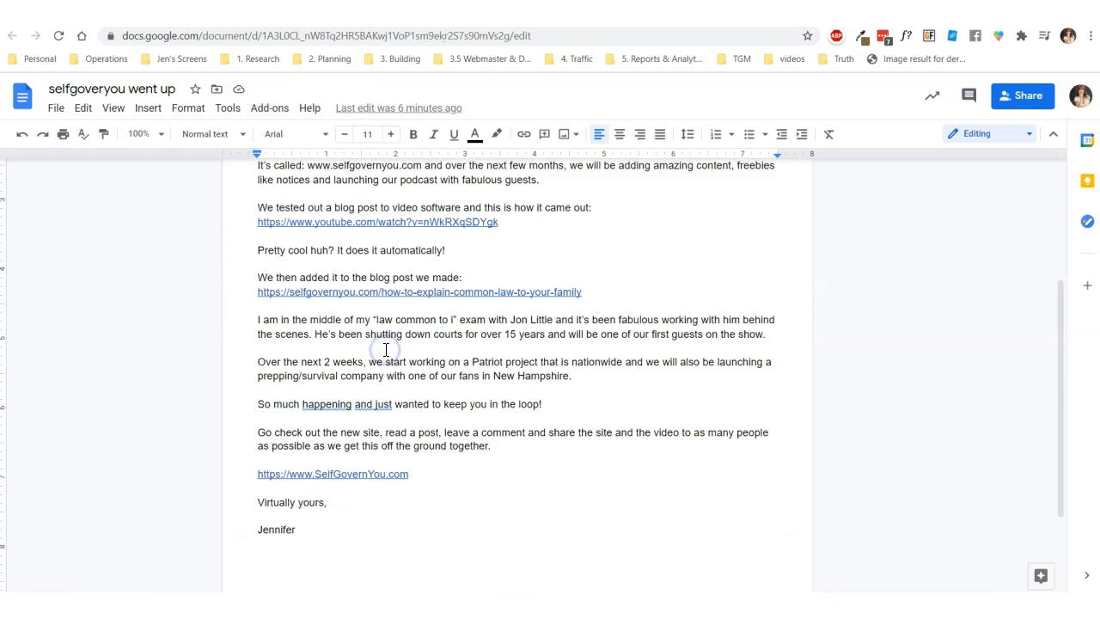
scroll(385, 350, up, 5)
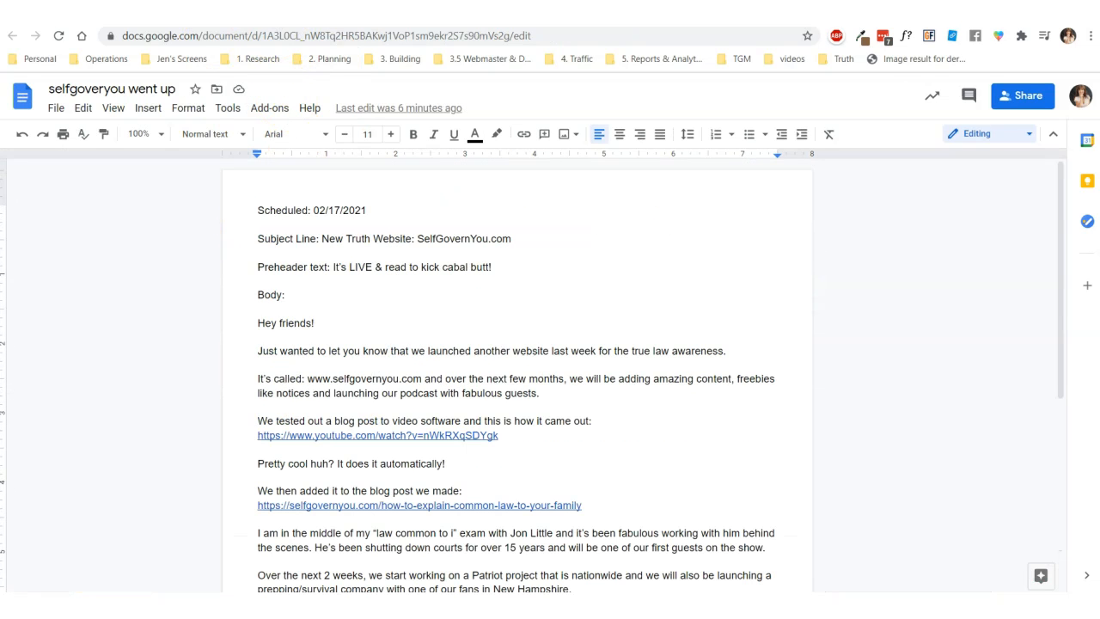
click(198, 12)
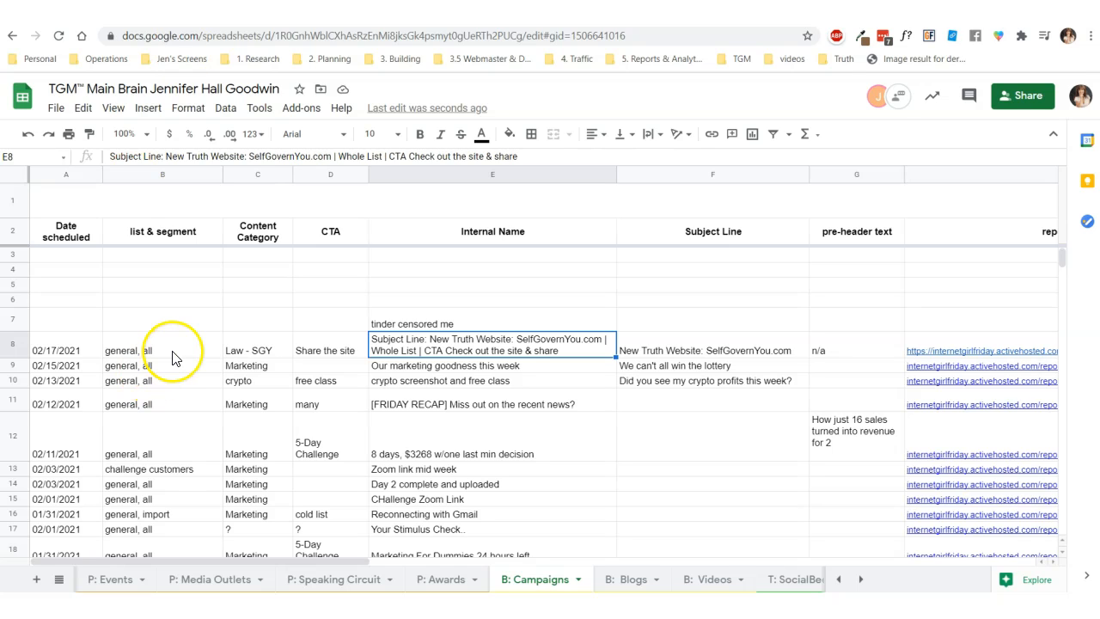